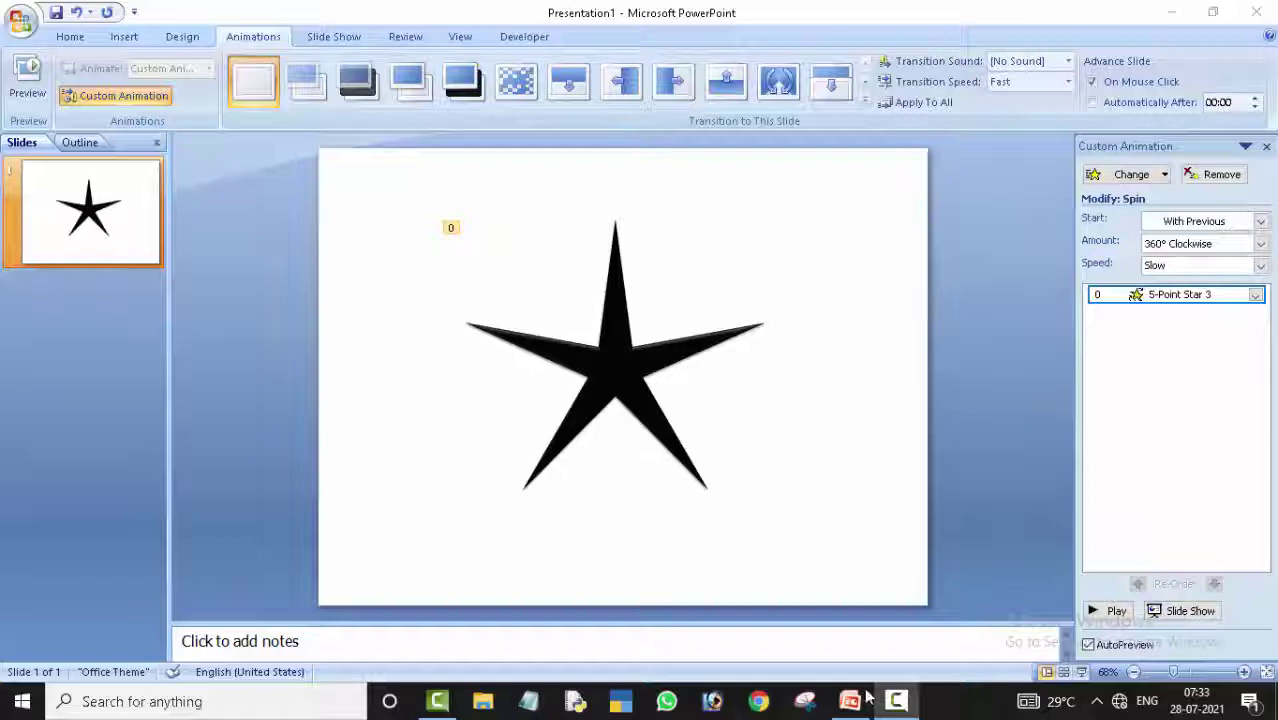
Step: Preview the spinning-star slide show, then return to editing
mouse_move(832, 708)
click(352, 460)
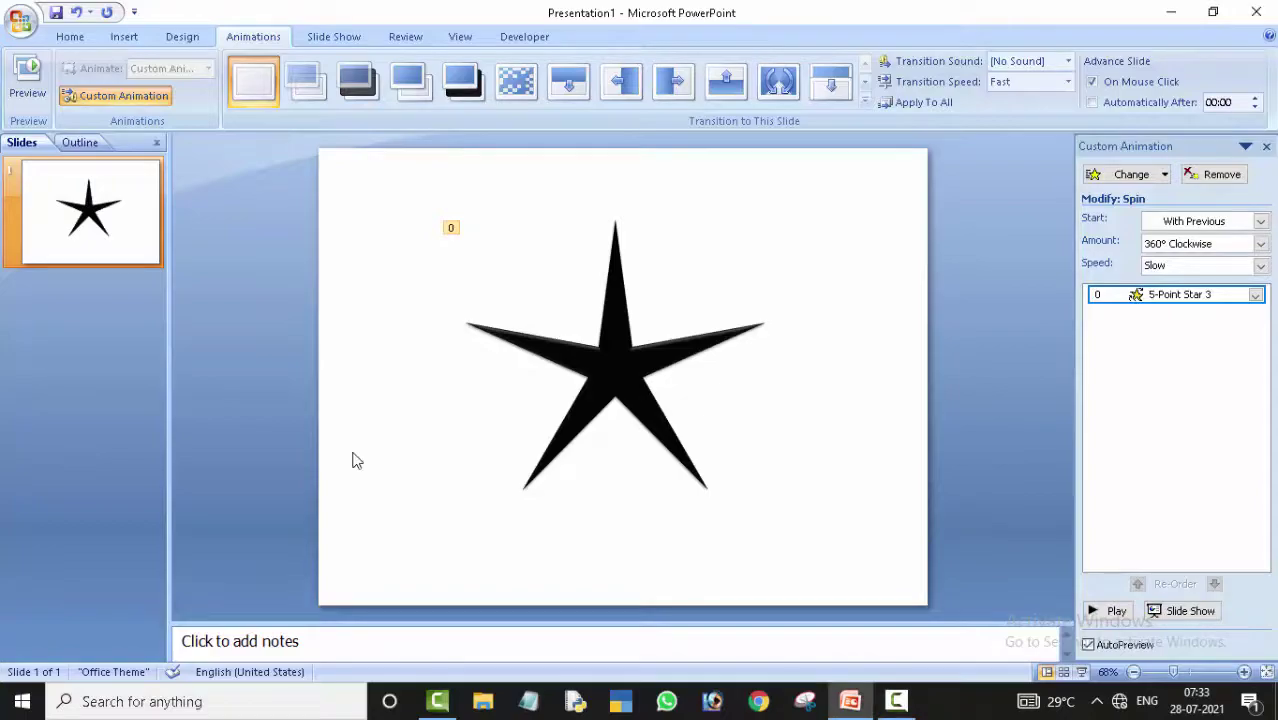
key(F5)
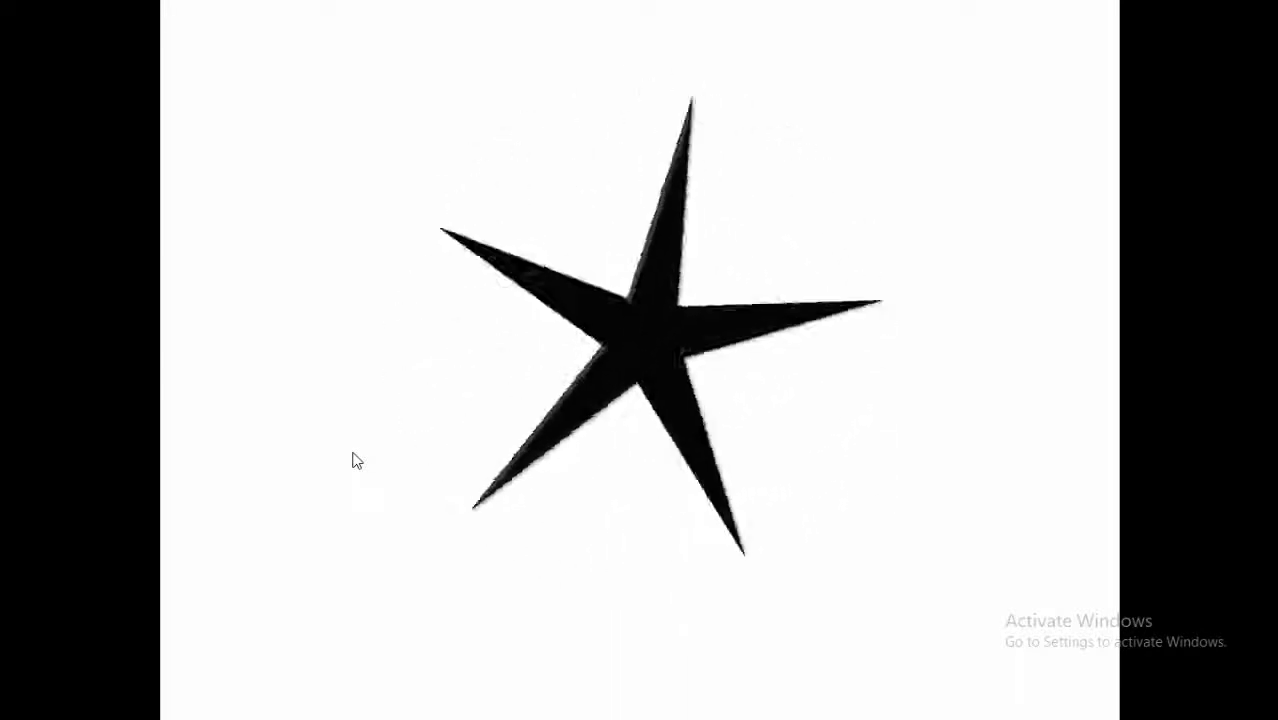
click(357, 461)
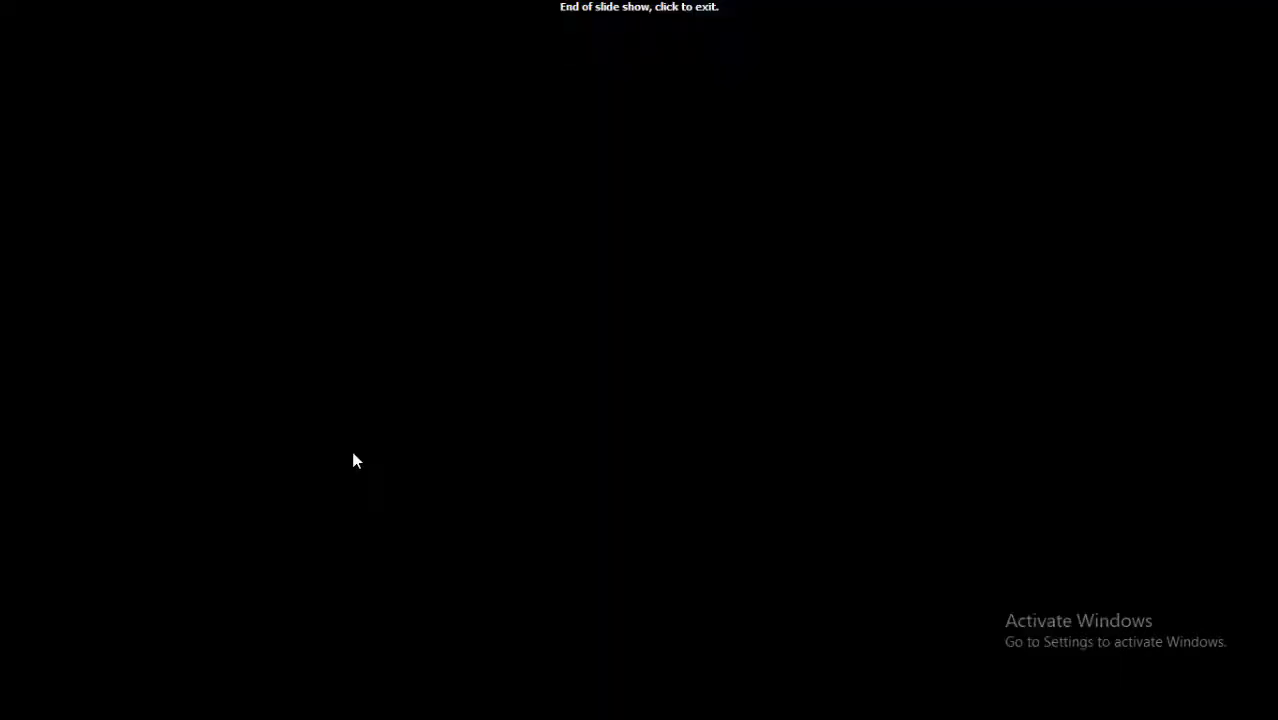
click(355, 461)
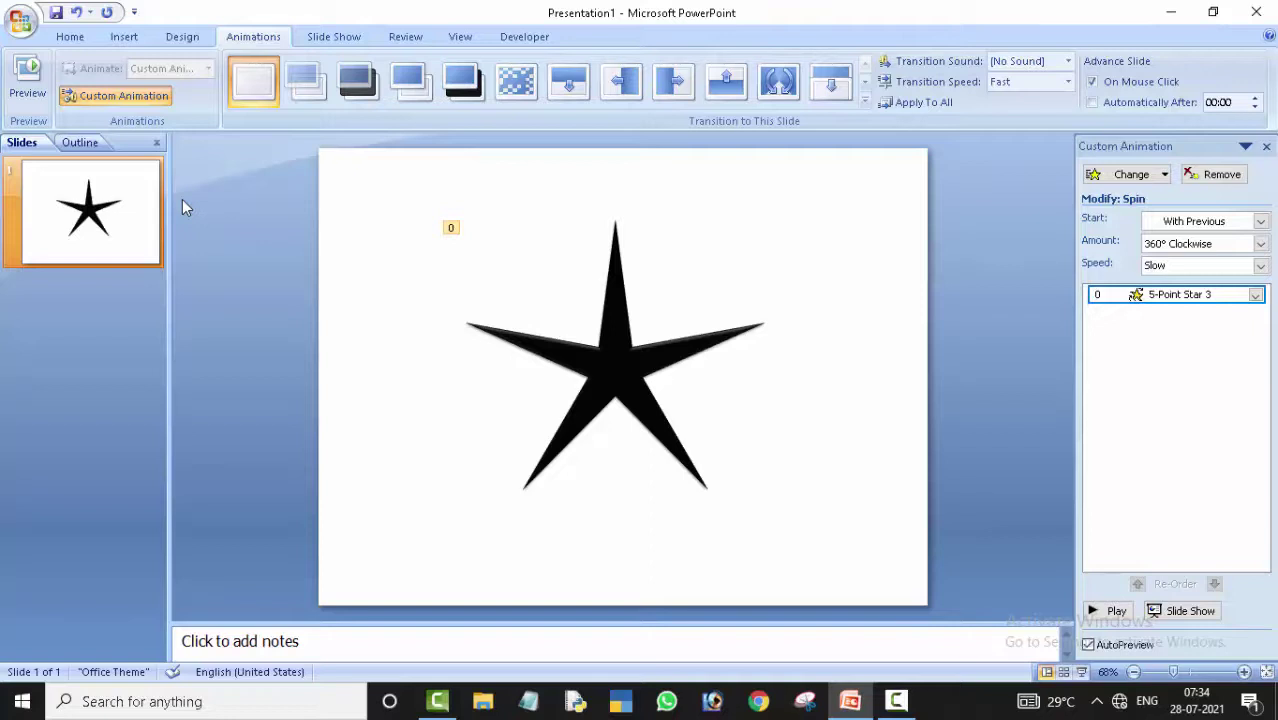
Step: Insert a Title and Content slide as slide 2, after slide 1
click(77, 380)
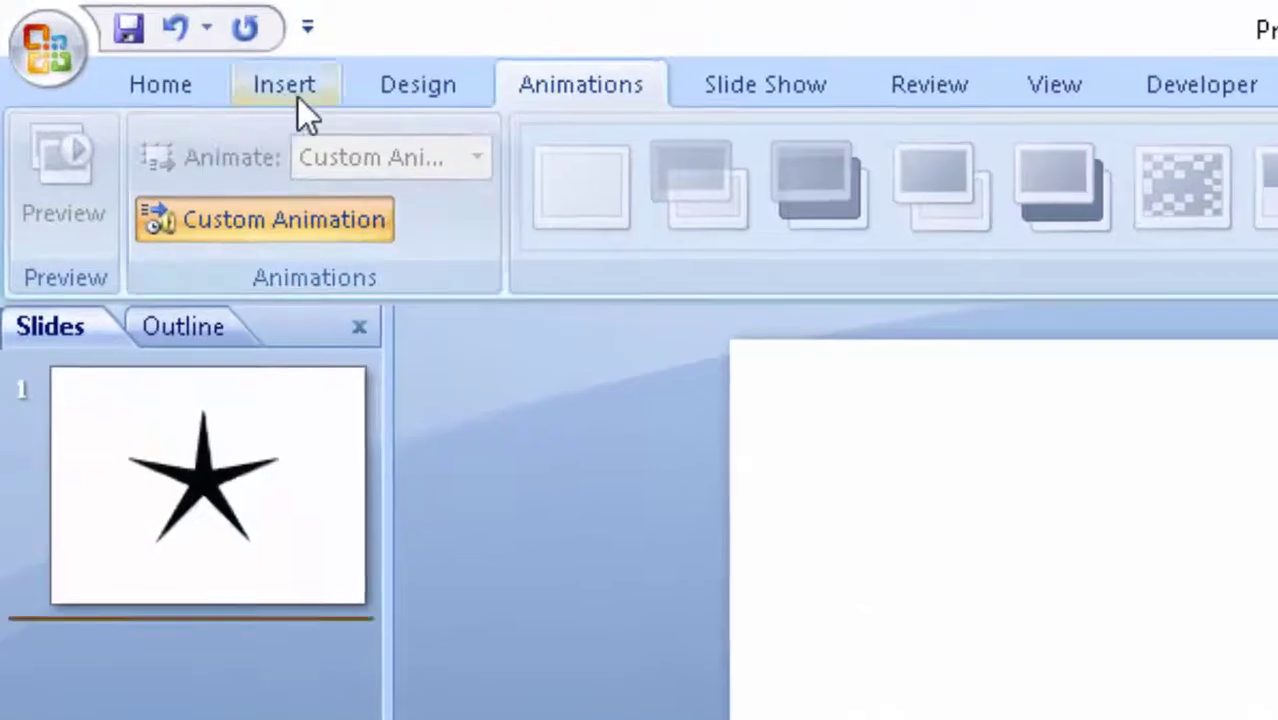
click(158, 90)
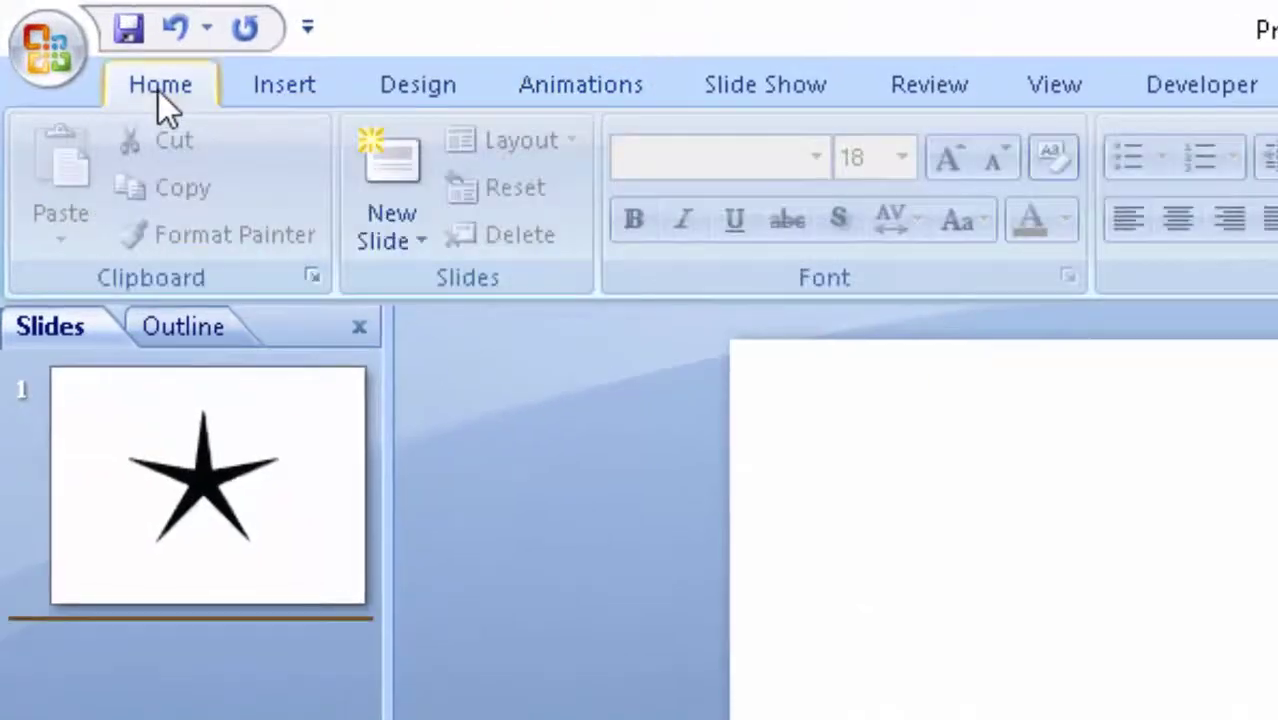
click(419, 224)
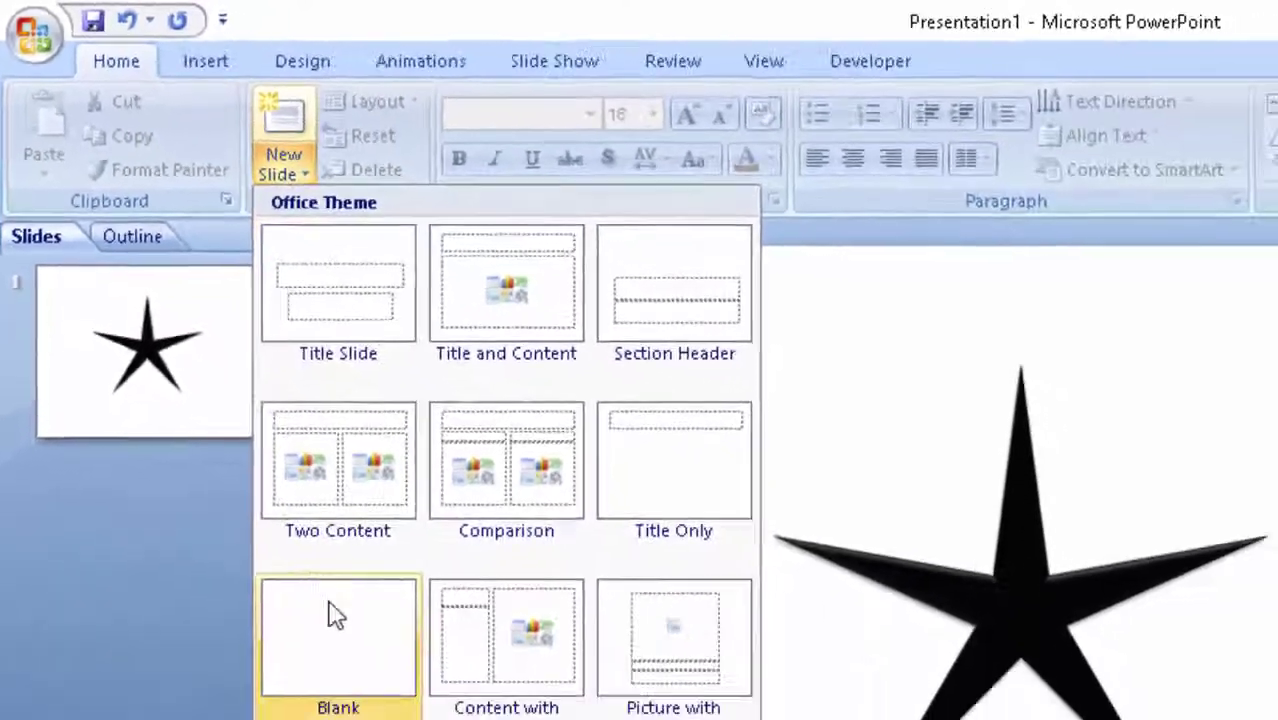
click(328, 600)
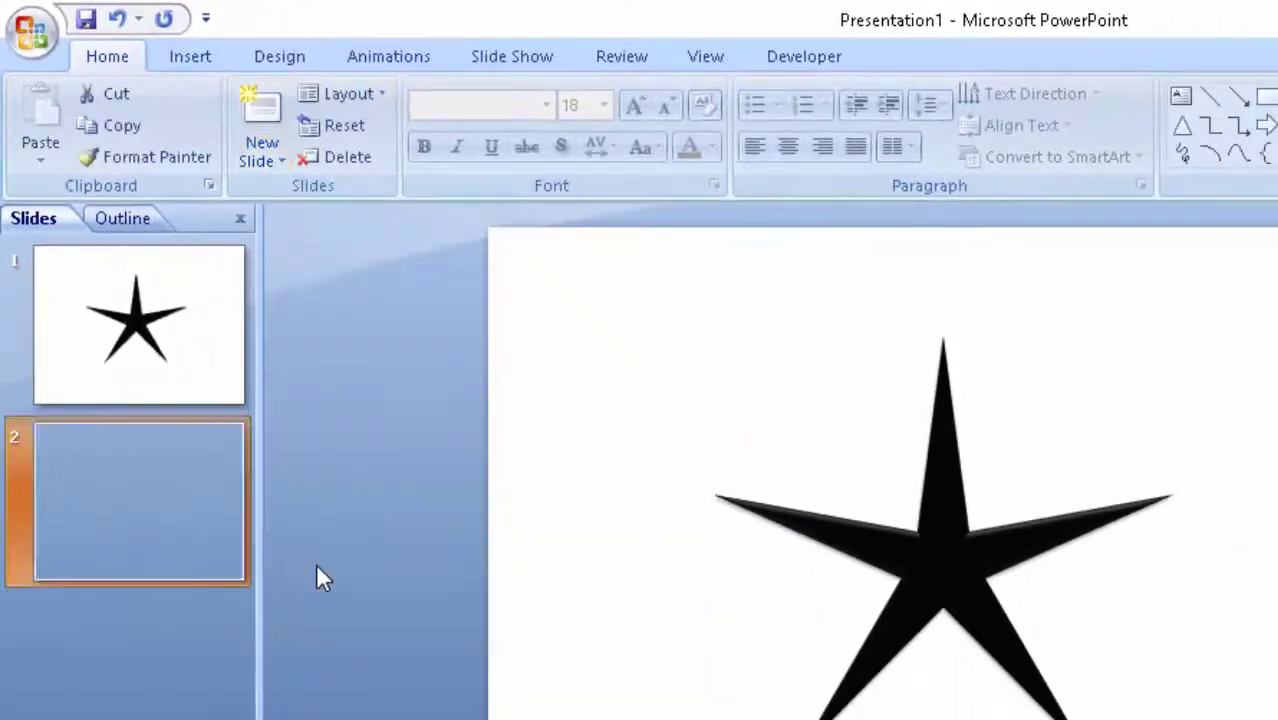
right_click(180, 509)
click(266, 535)
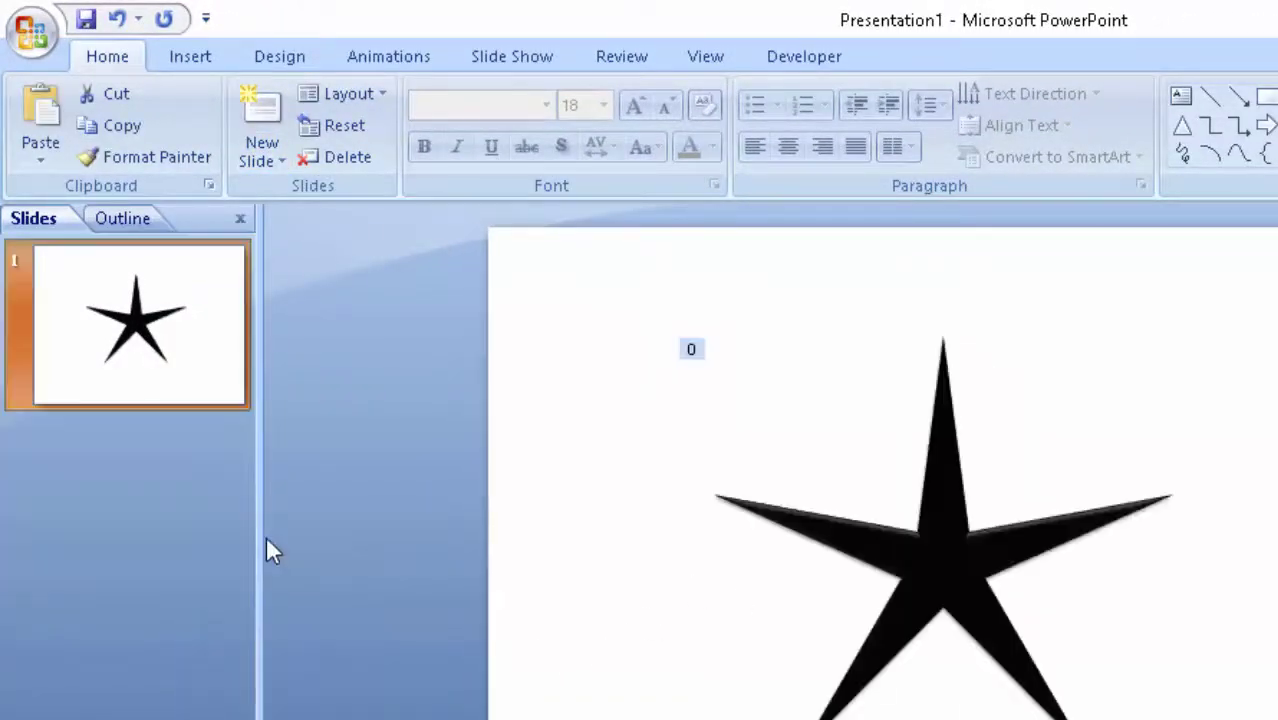
click(266, 159)
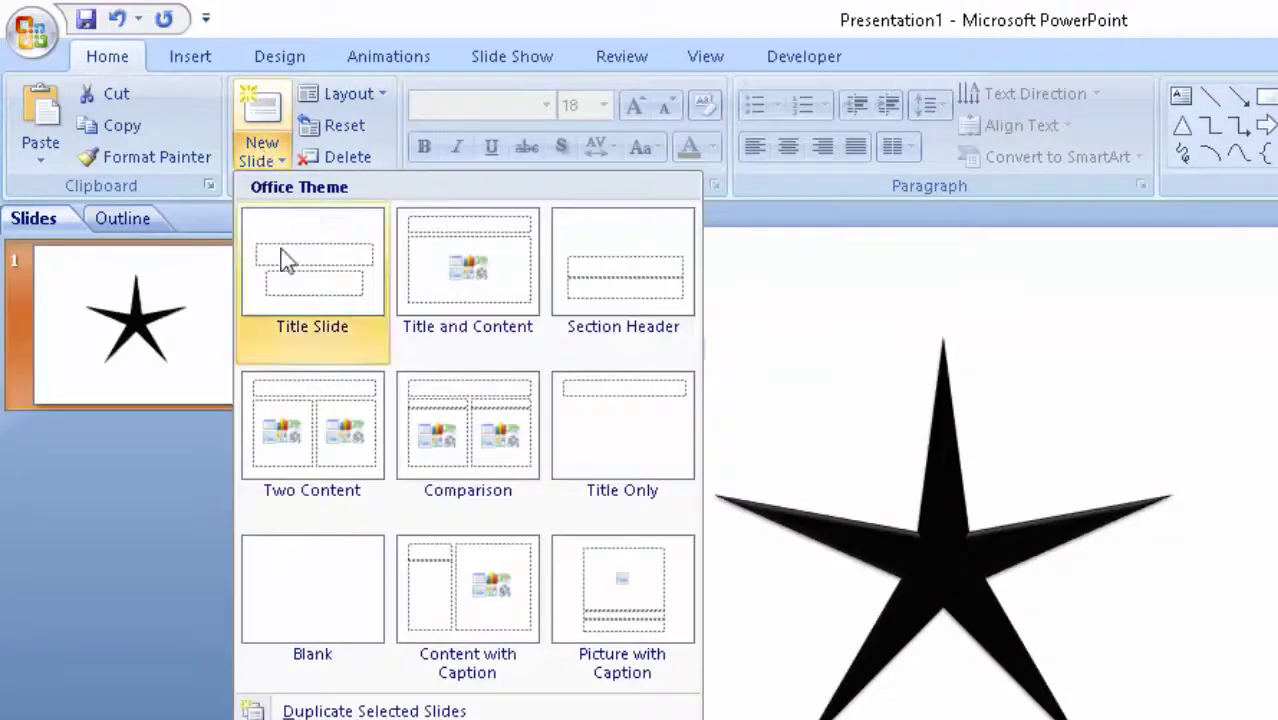
click(438, 285)
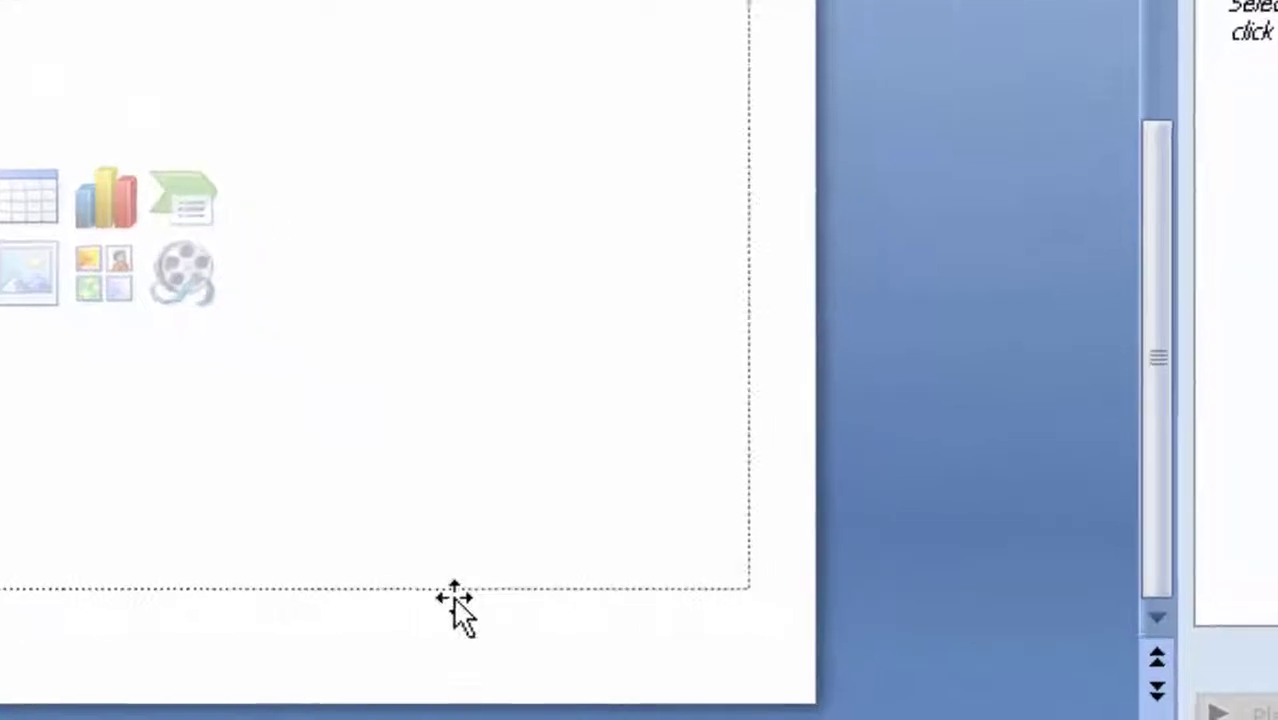
Step: Delete the content and title placeholders so slide 2 is blank
click(644, 622)
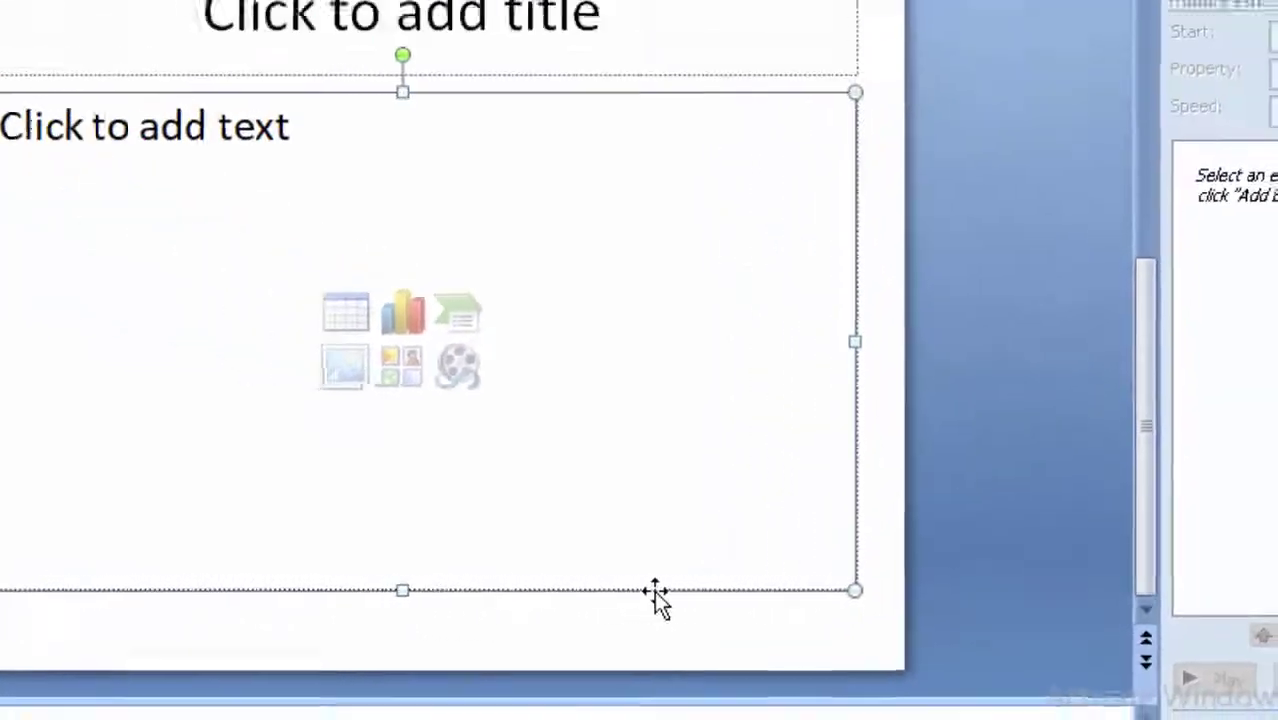
key(Delete)
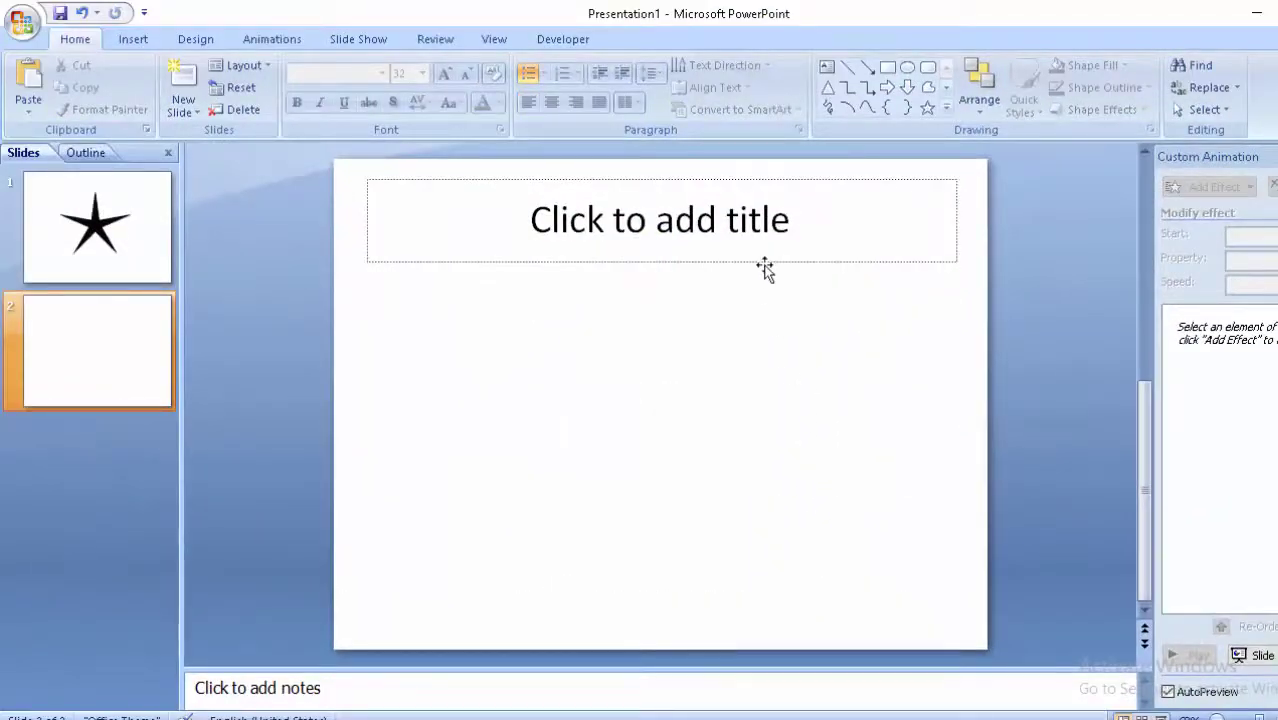
click(764, 263)
key(Delete)
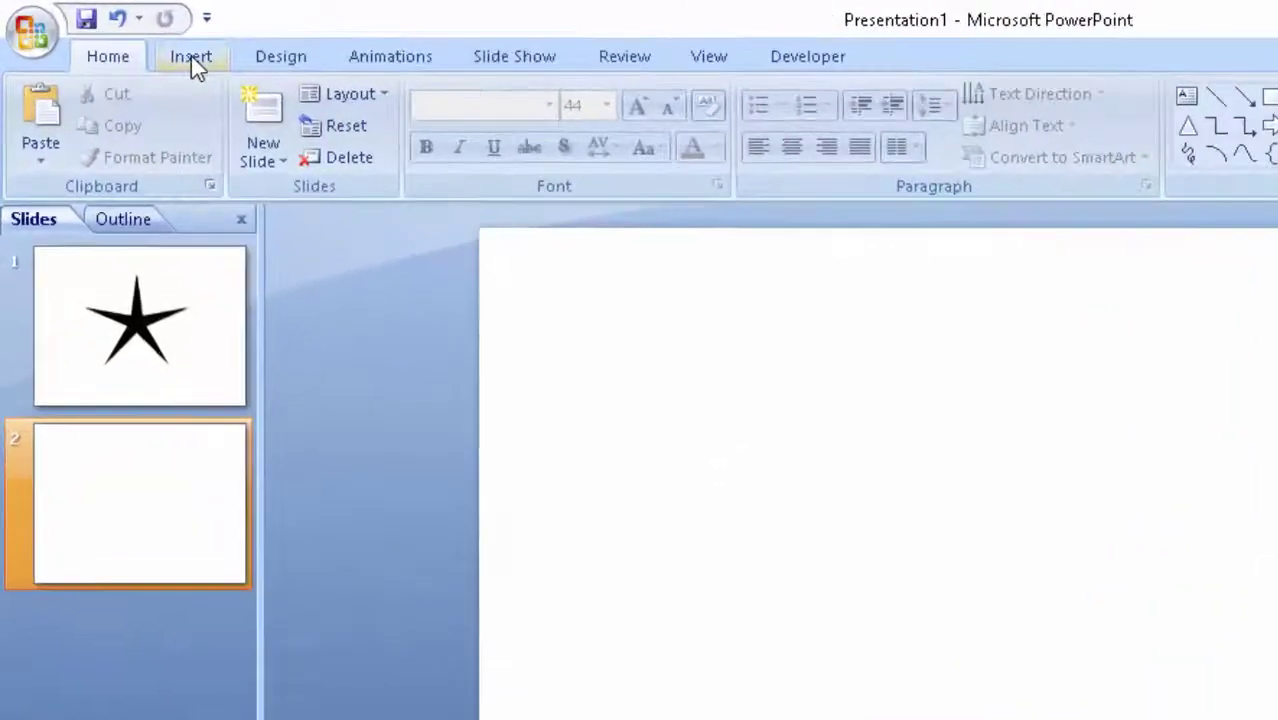
Step: Draw a large 5-Point Star across slide 2 and pull its inner corners in for slender points
click(133, 40)
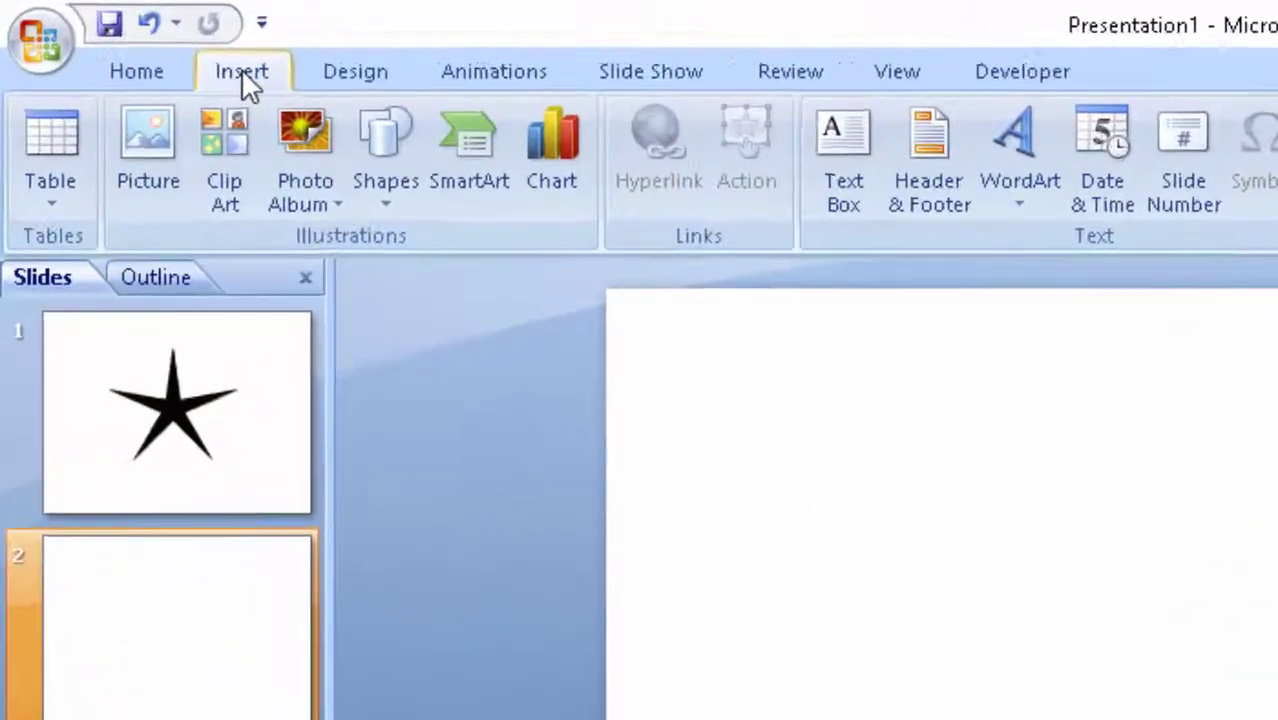
click(379, 198)
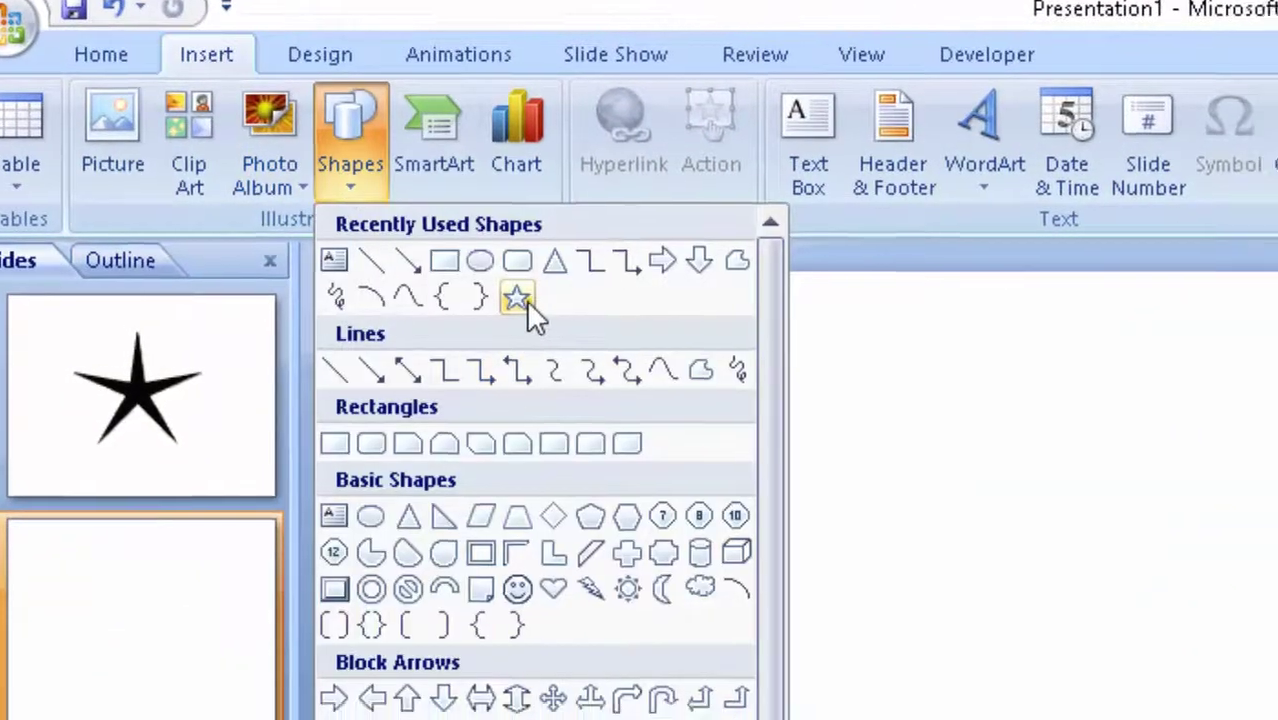
click(552, 316)
drag(396, 185, 911, 708)
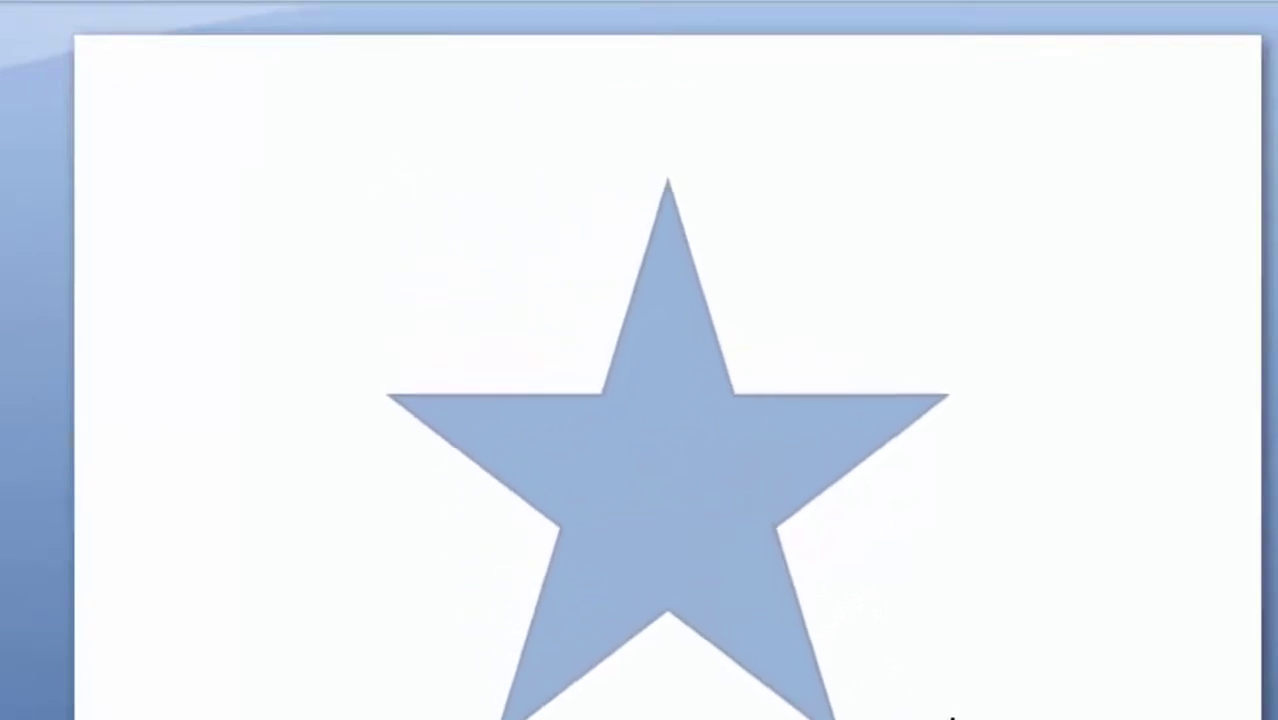
drag(911, 708, 1048, 716)
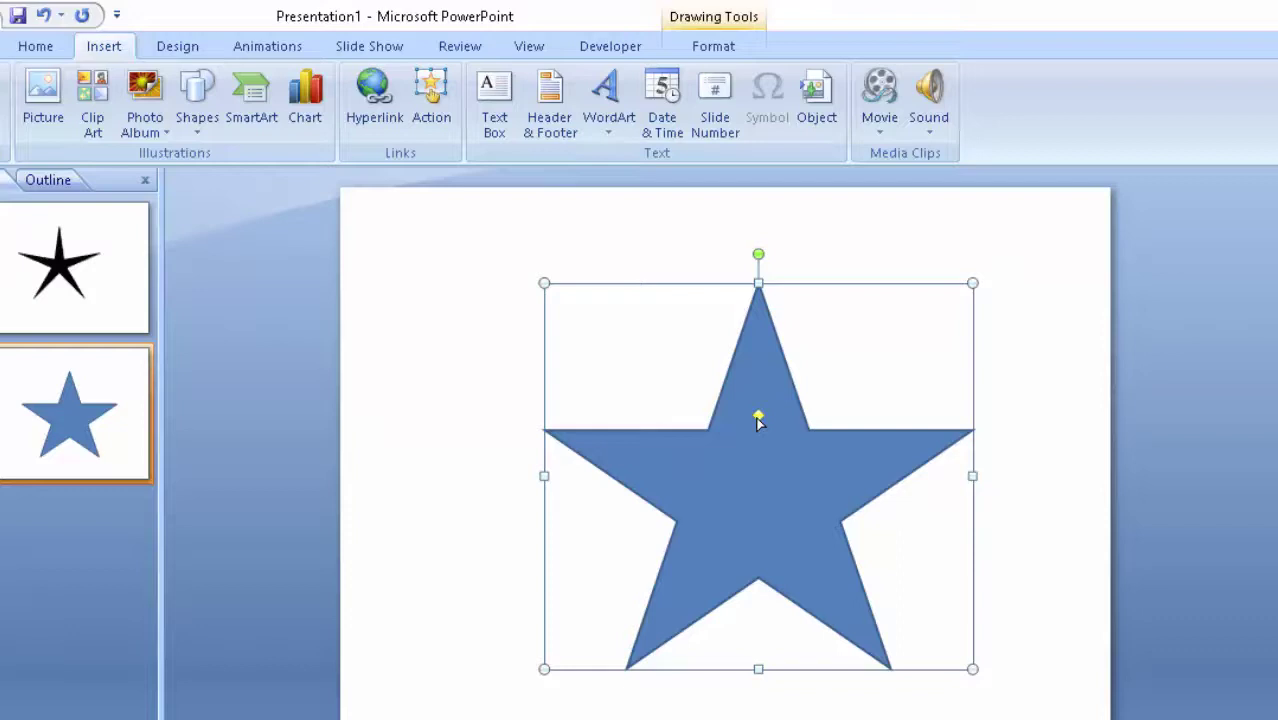
drag(757, 419, 759, 445)
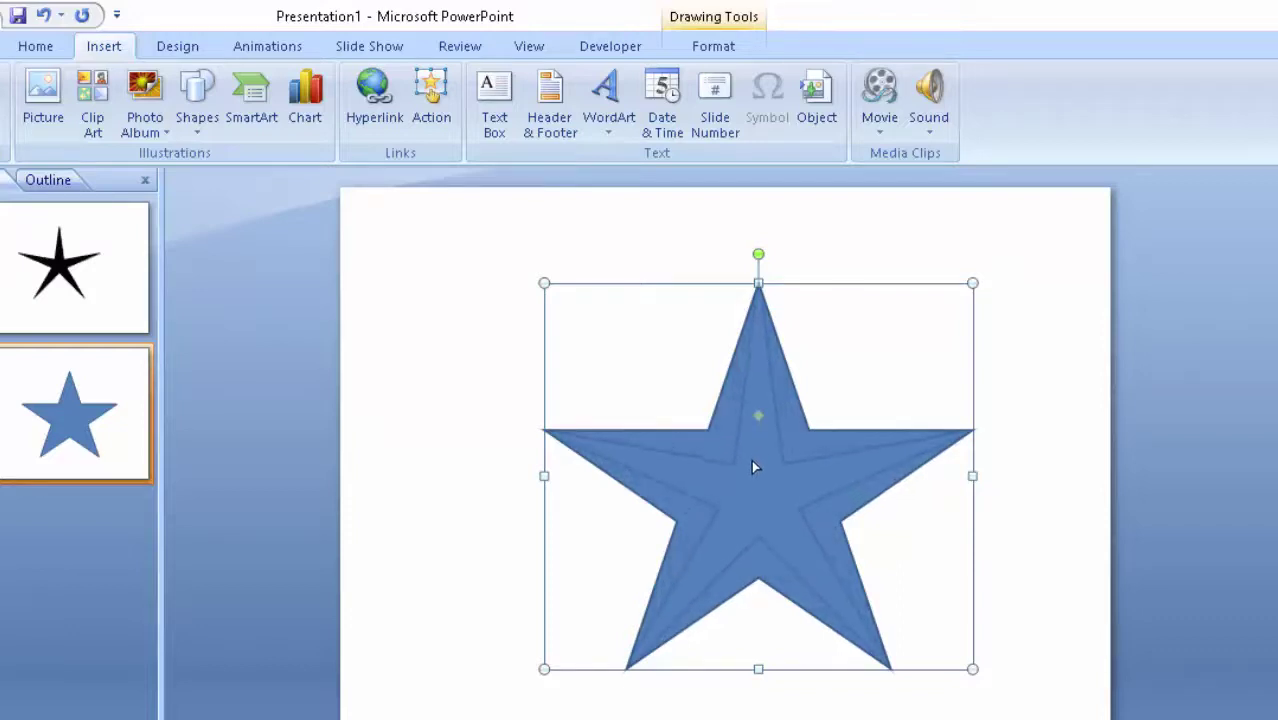
drag(757, 445, 751, 468)
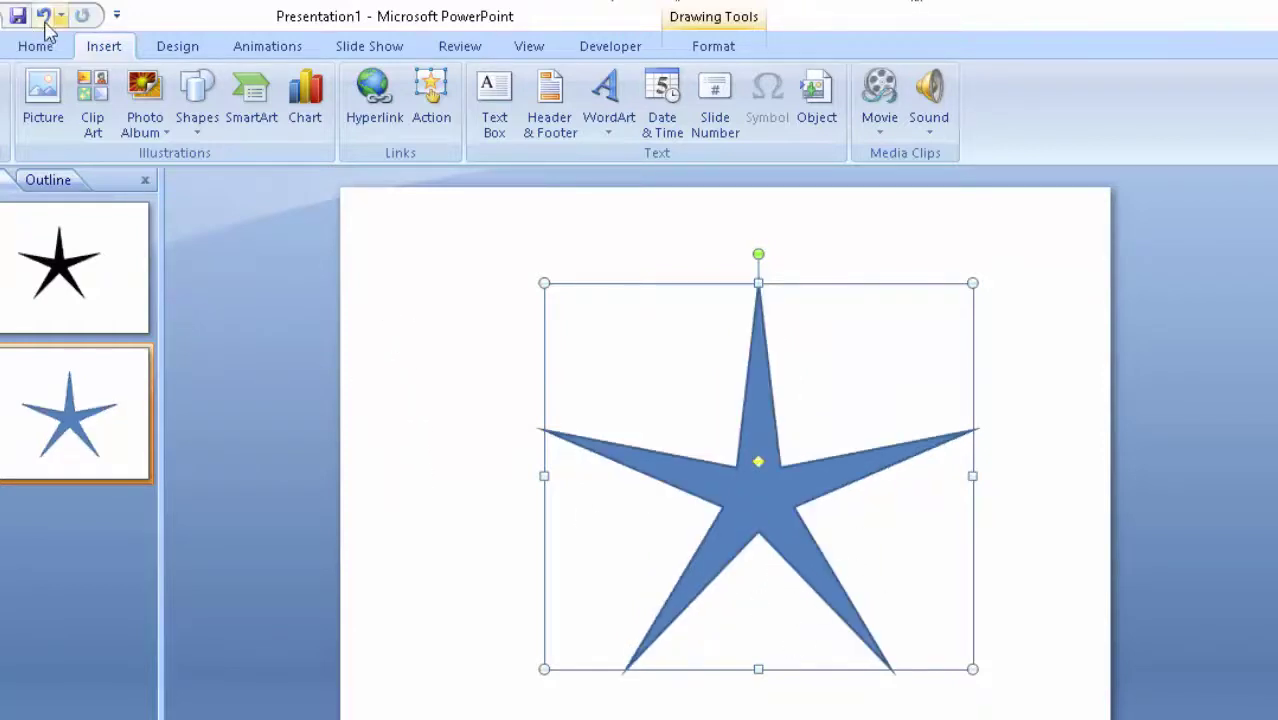
Step: Give the star a dark navy blue fill and nudge it up and left
click(32, 52)
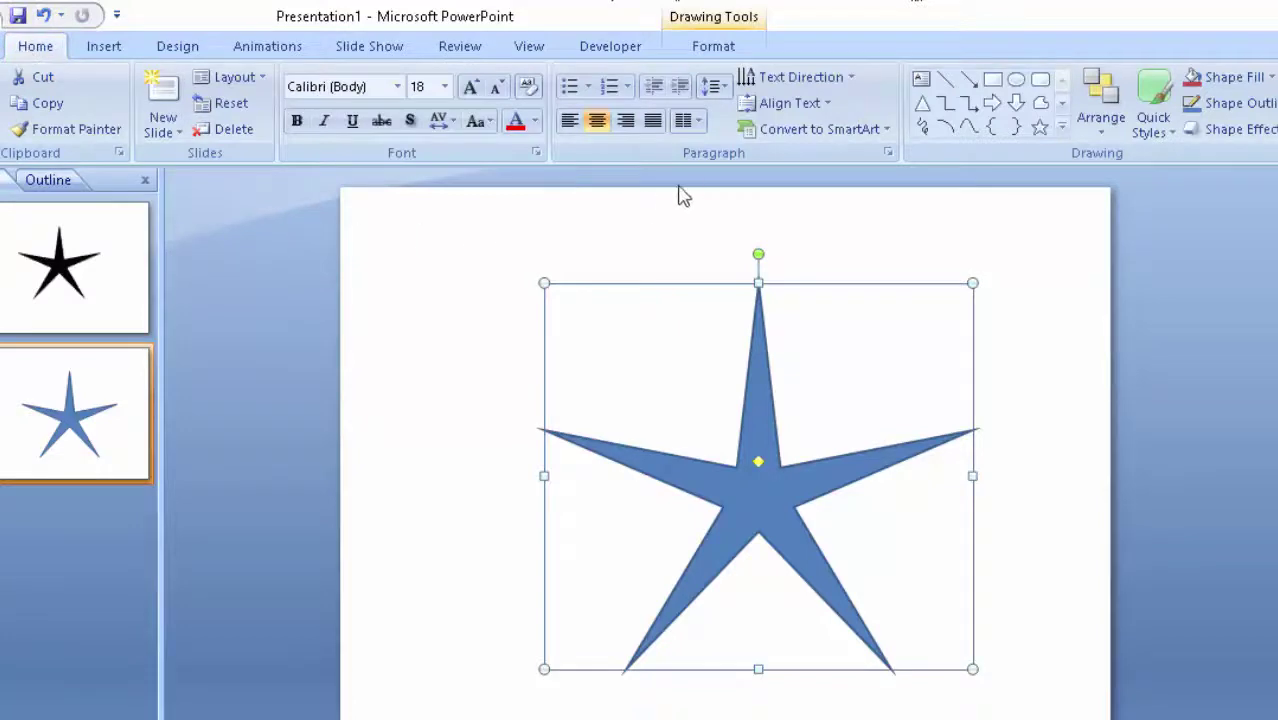
click(1269, 80)
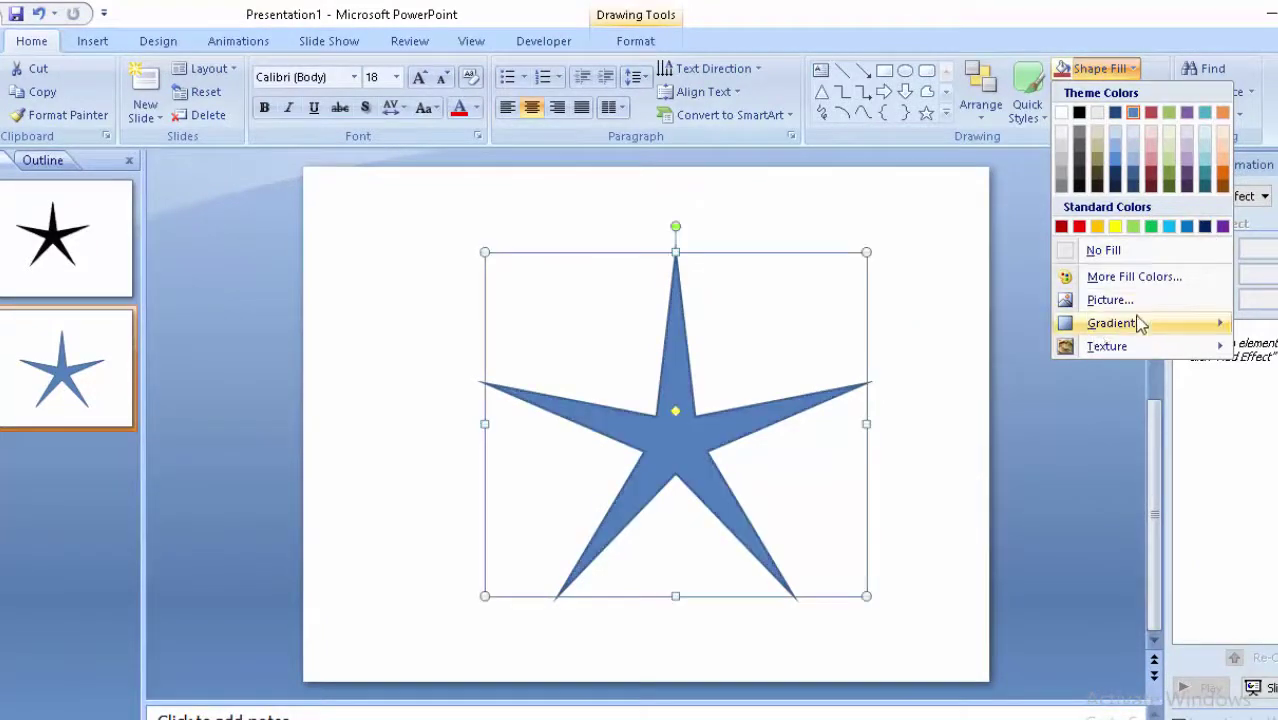
mouse_move(1143, 340)
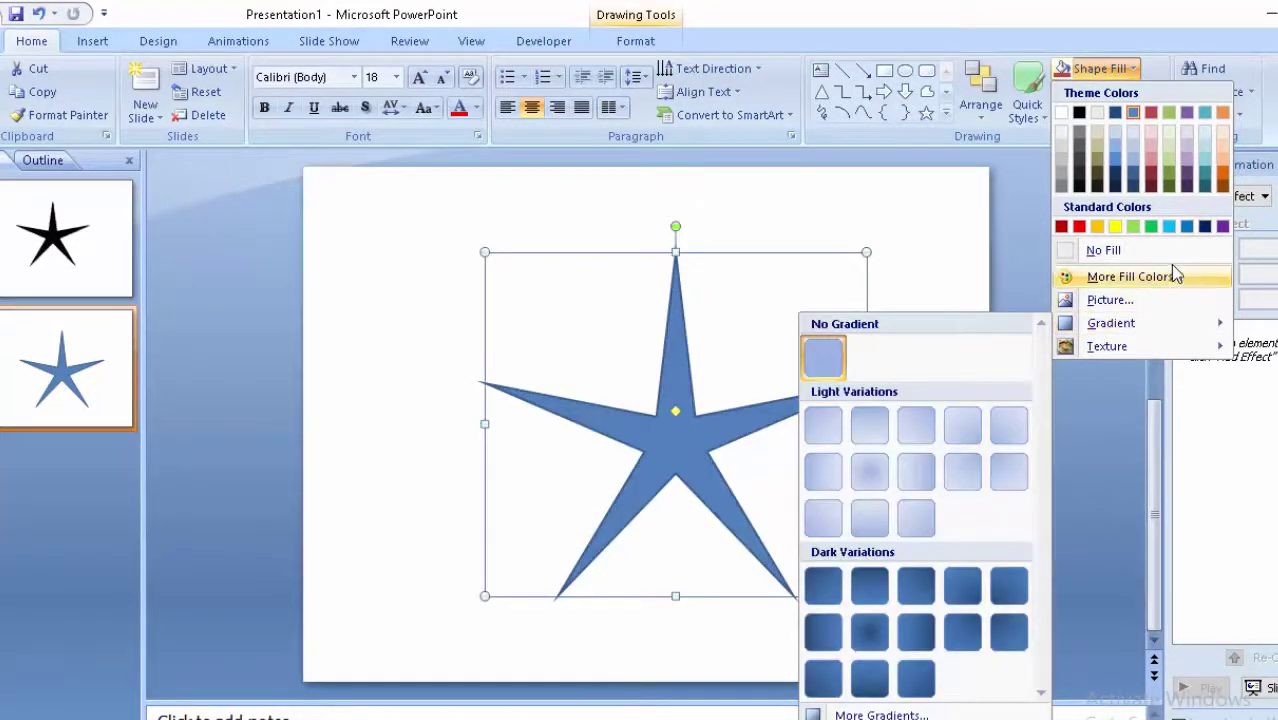
click(1205, 227)
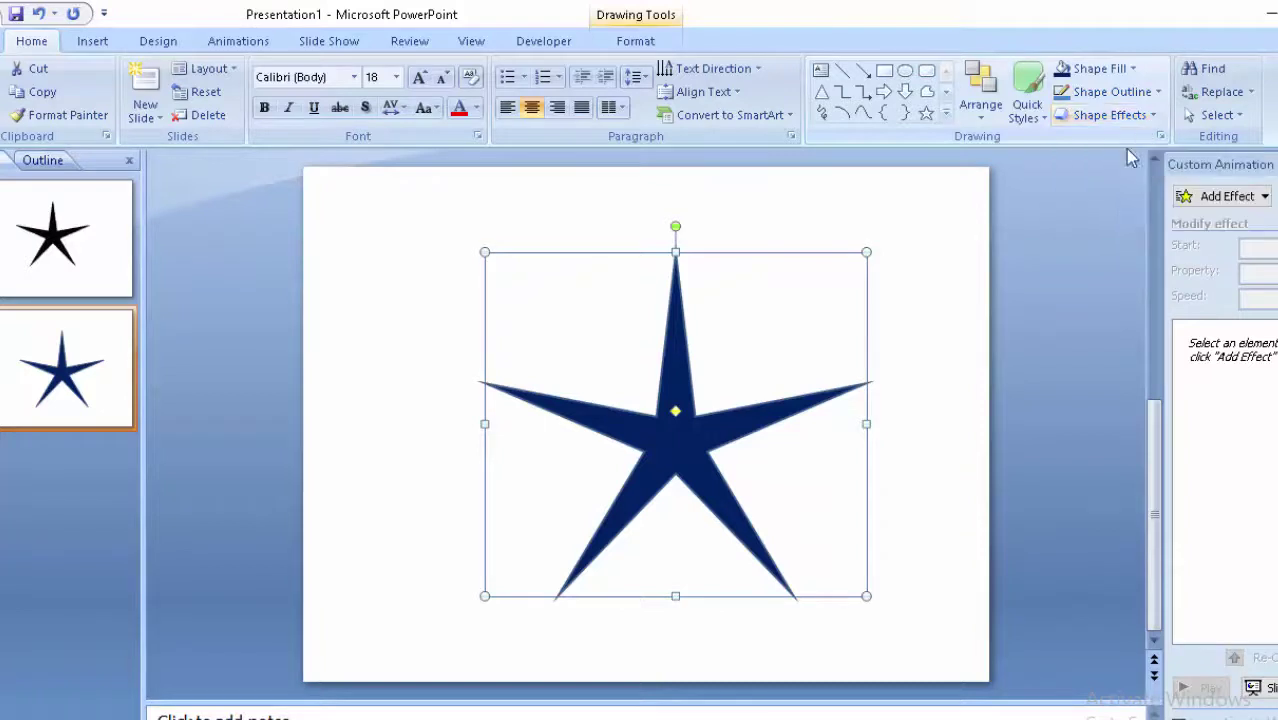
drag(676, 447, 655, 404)
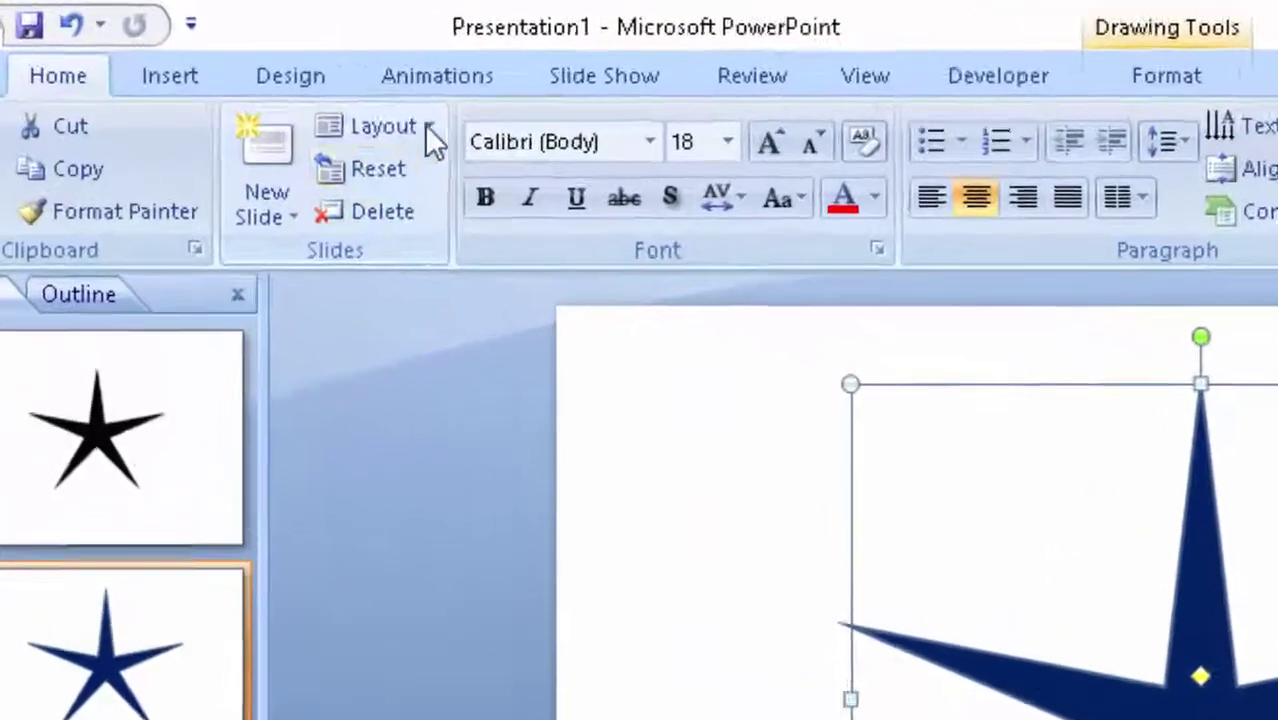
Step: Add a Spin emphasis effect to the star via Custom Animation
click(238, 41)
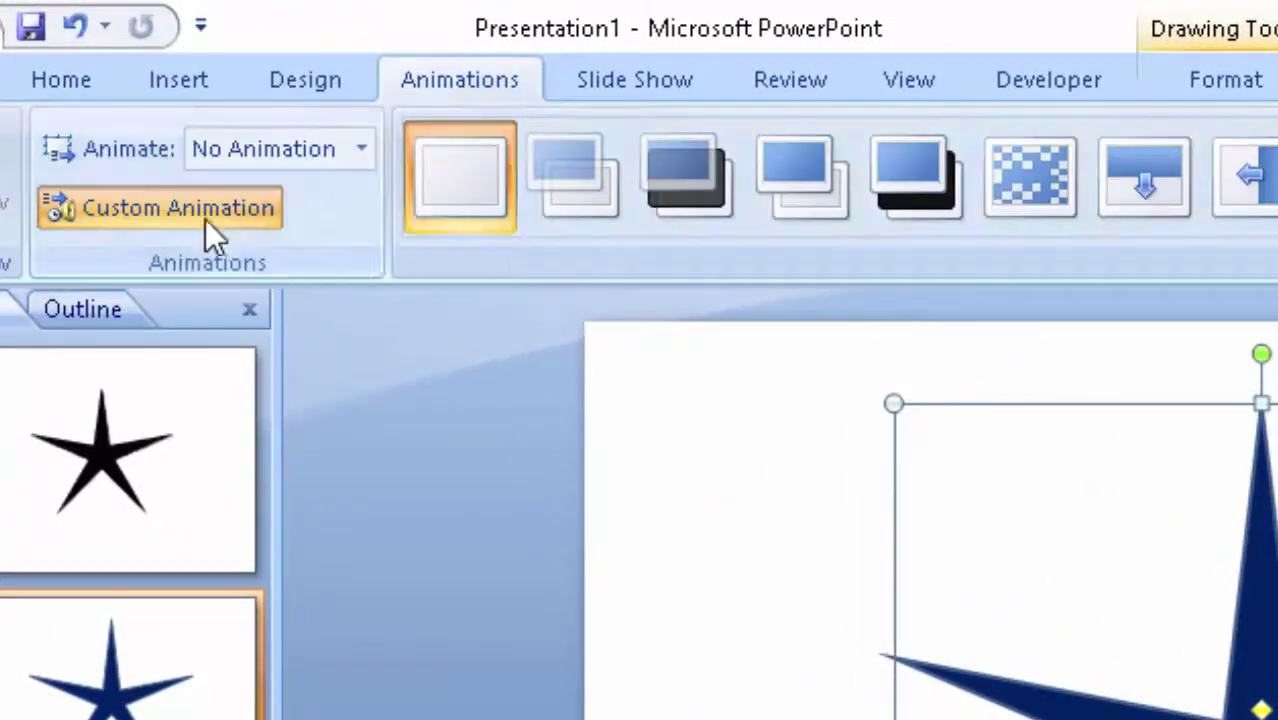
click(208, 222)
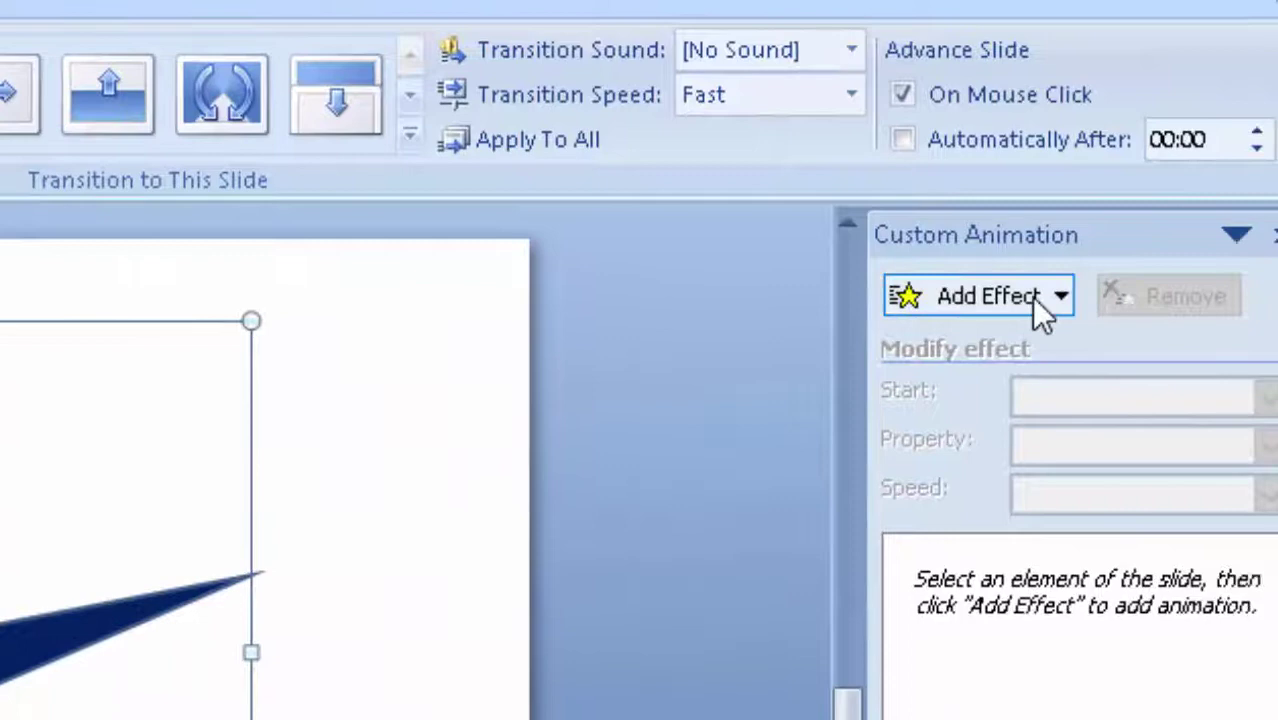
click(1031, 300)
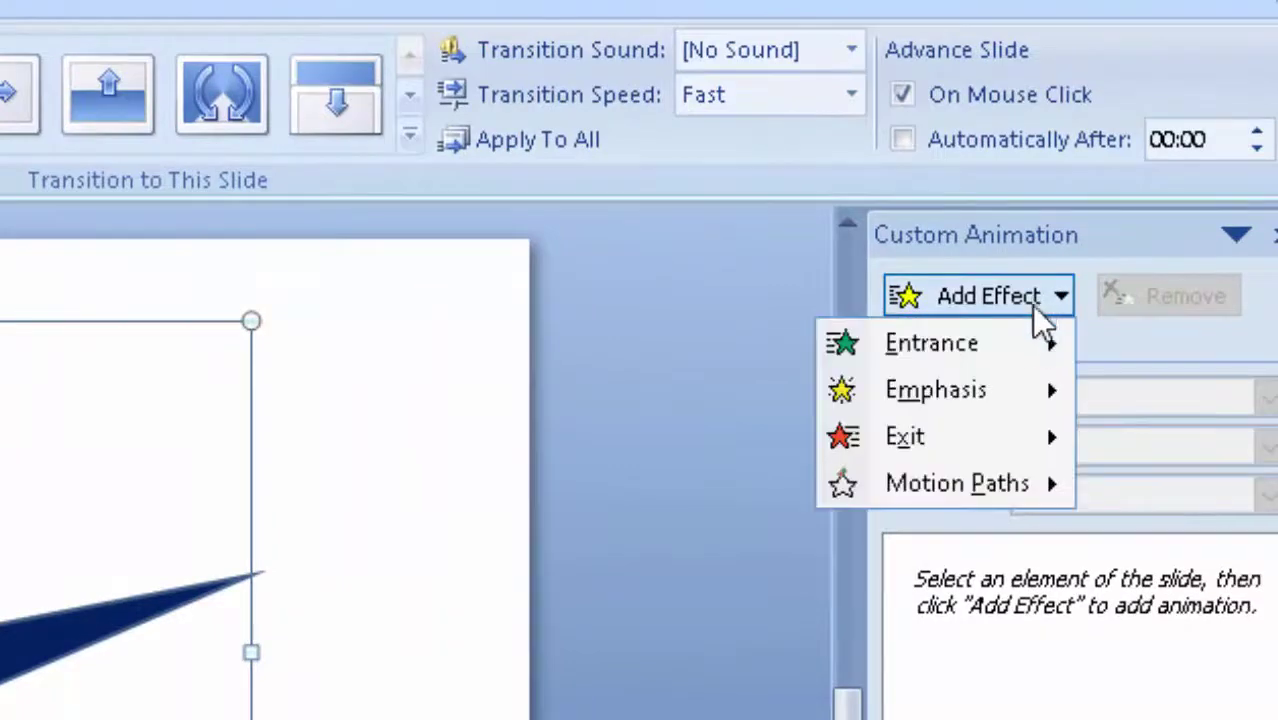
mouse_move(990, 350)
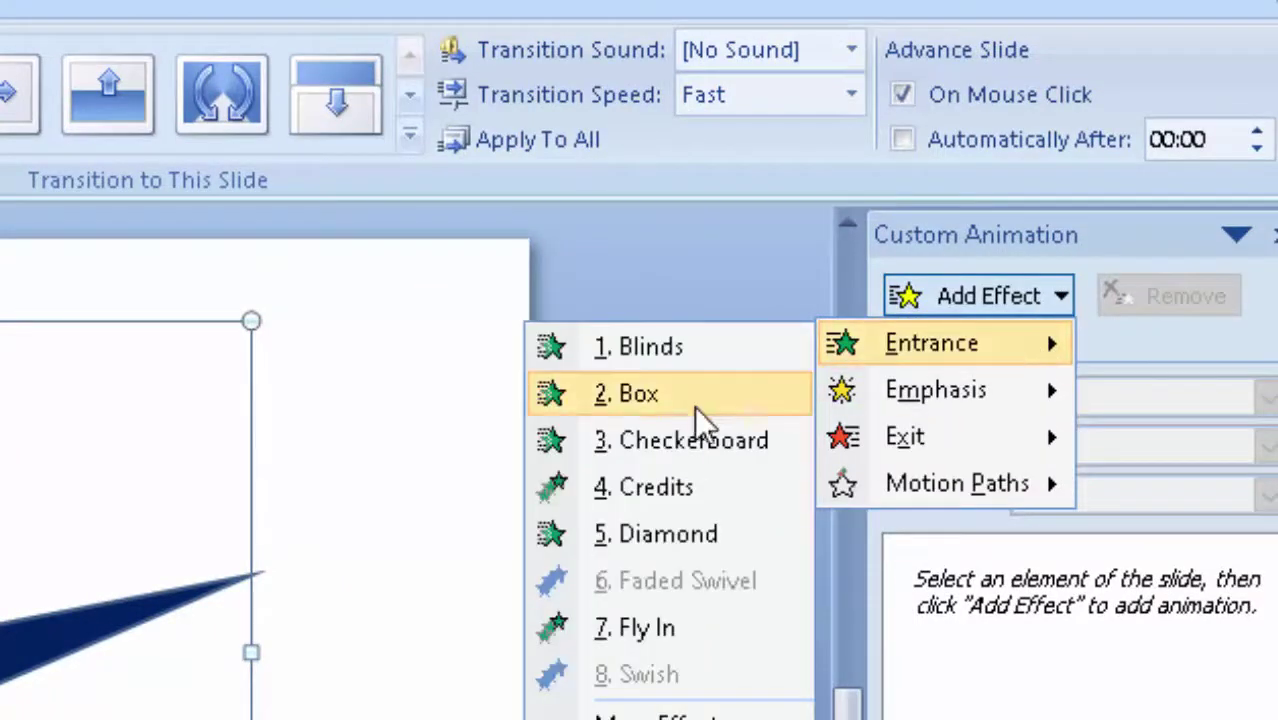
mouse_move(938, 391)
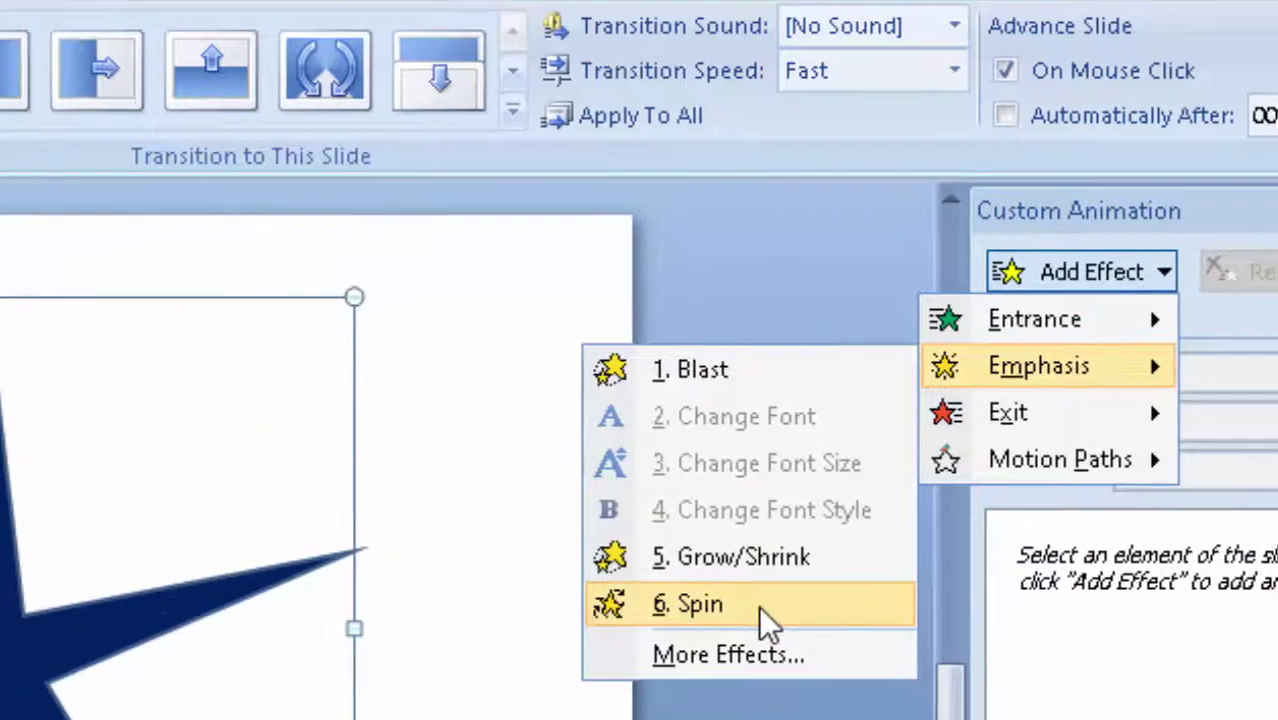
click(665, 635)
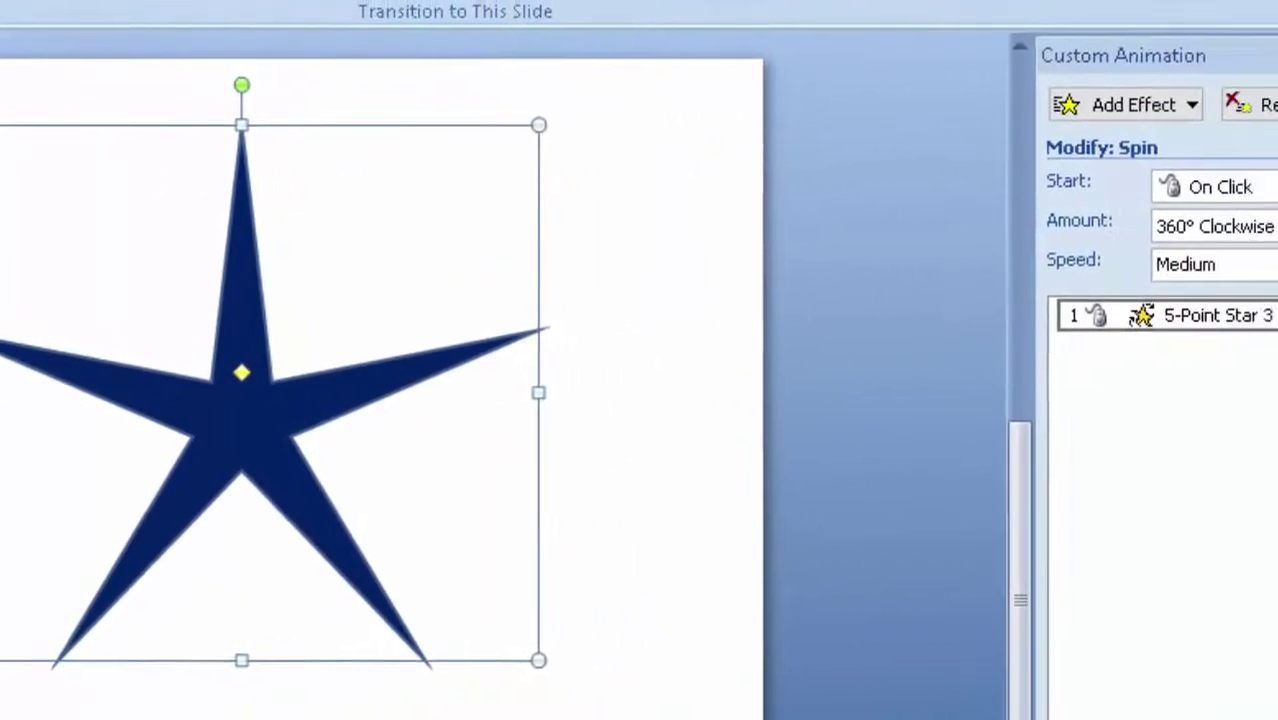
Step: Set the Spin to start With Previous at Slow speed
click(1247, 194)
click(1215, 256)
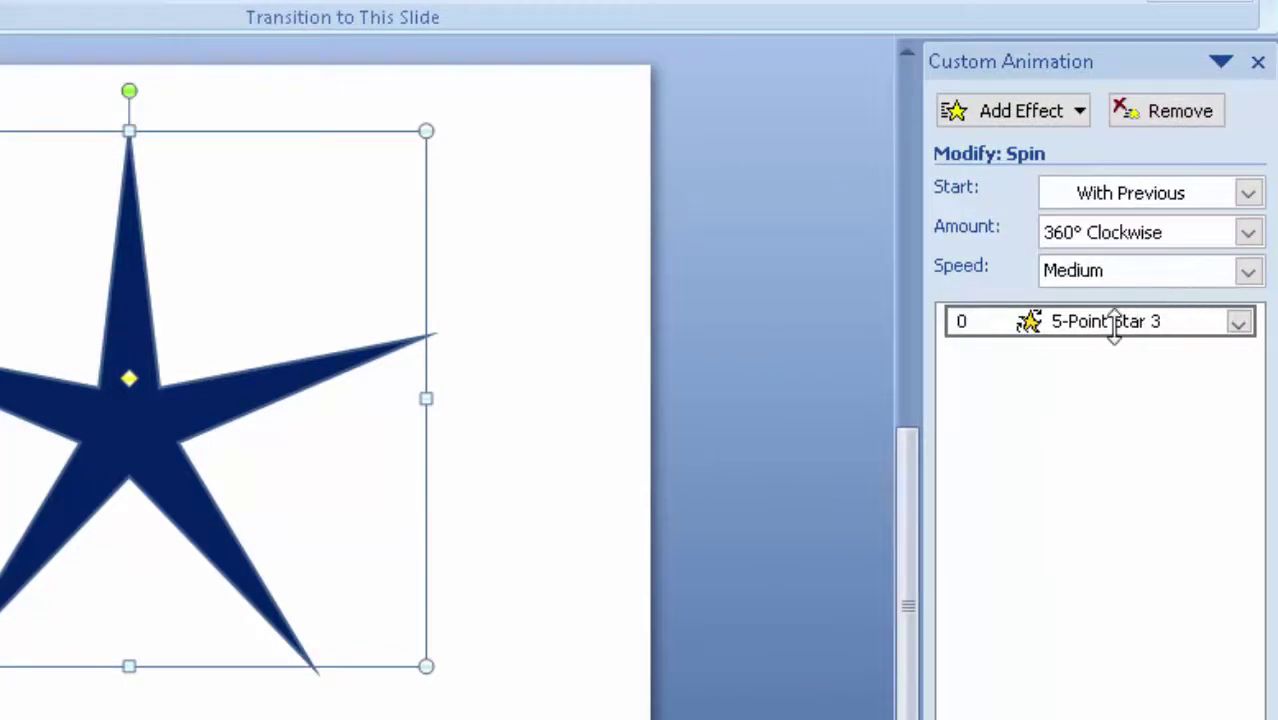
click(1248, 272)
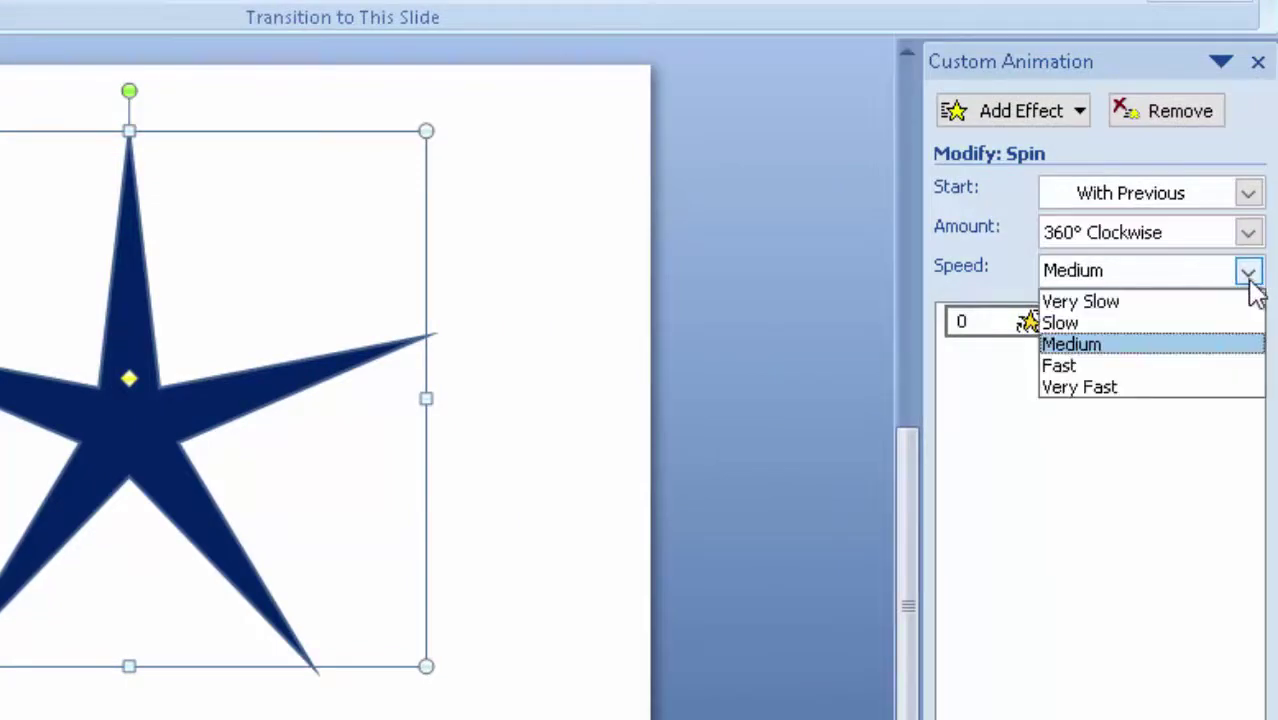
click(1181, 389)
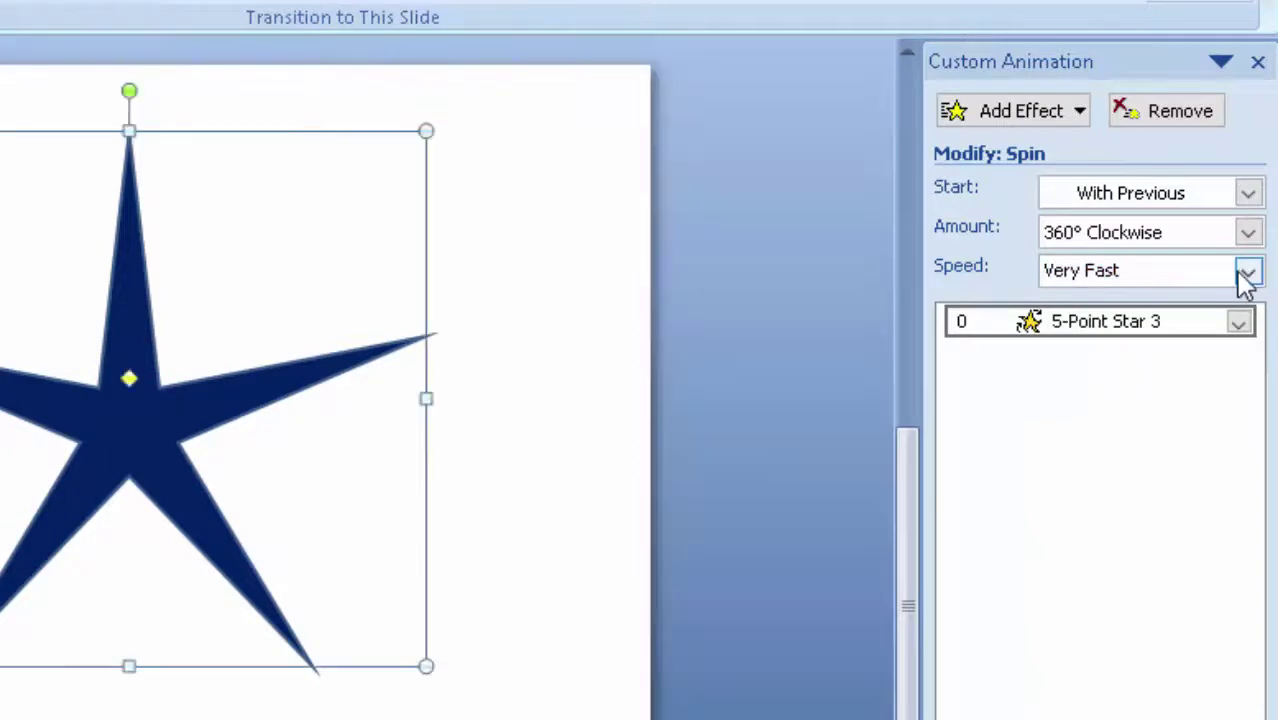
click(1247, 272)
key(Escape)
Step: In the Spin effect's Timing options, set Repeat to Until Next Click
right_click(1125, 330)
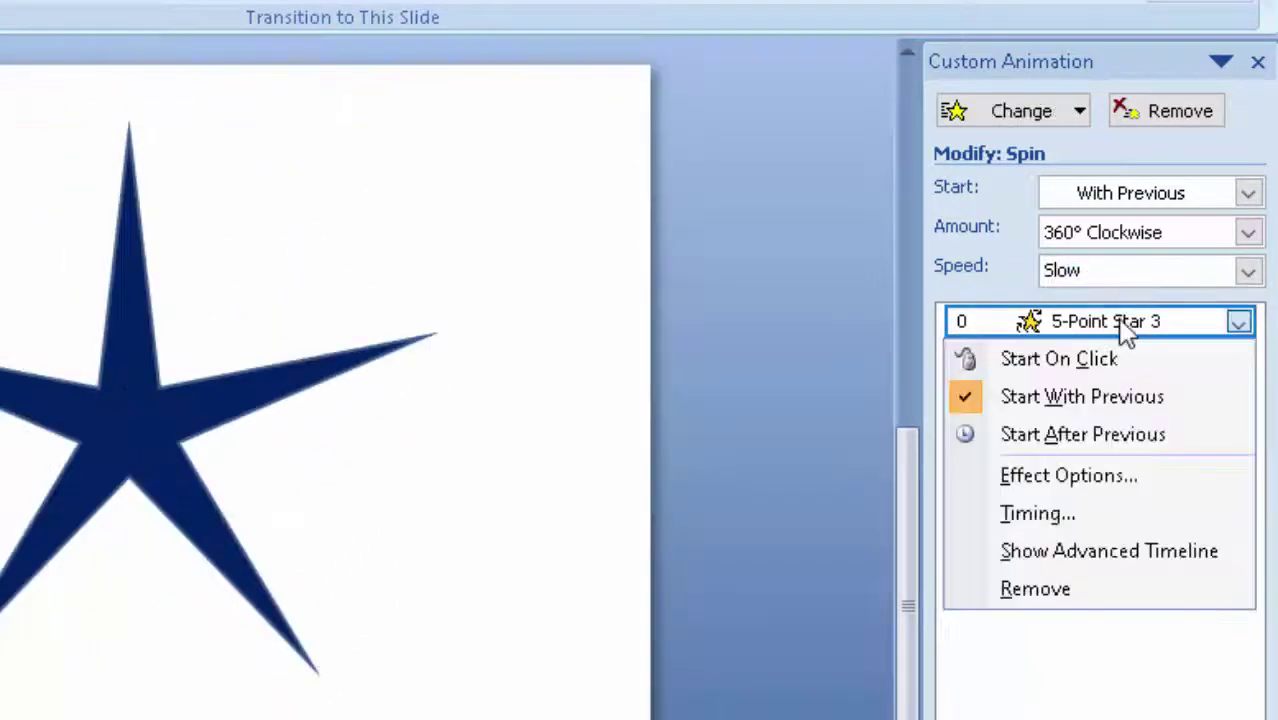
click(1068, 477)
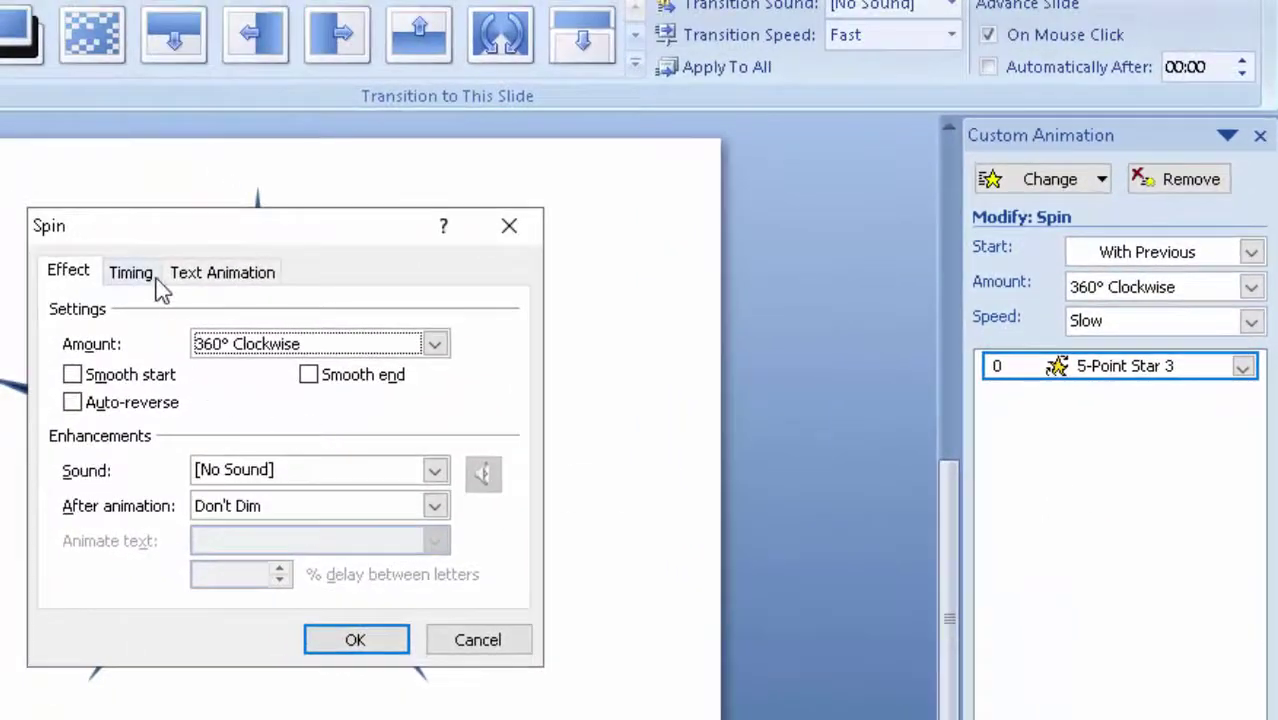
click(150, 275)
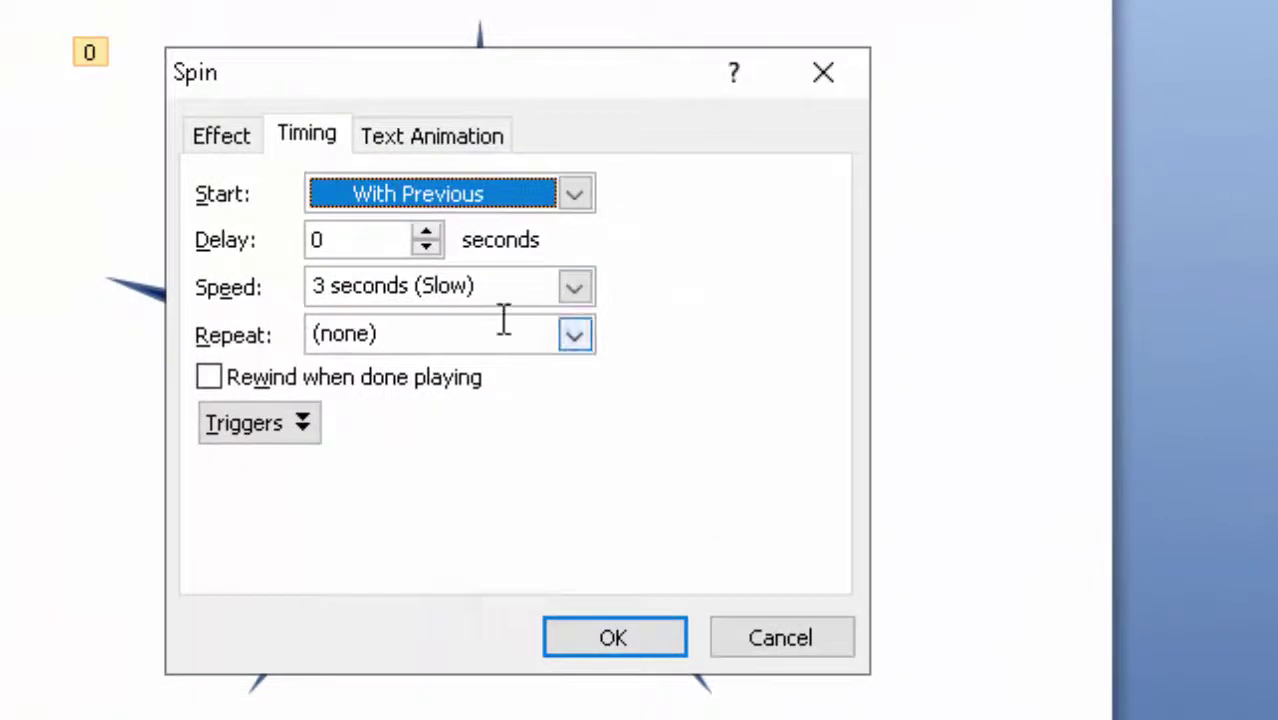
click(577, 333)
click(576, 336)
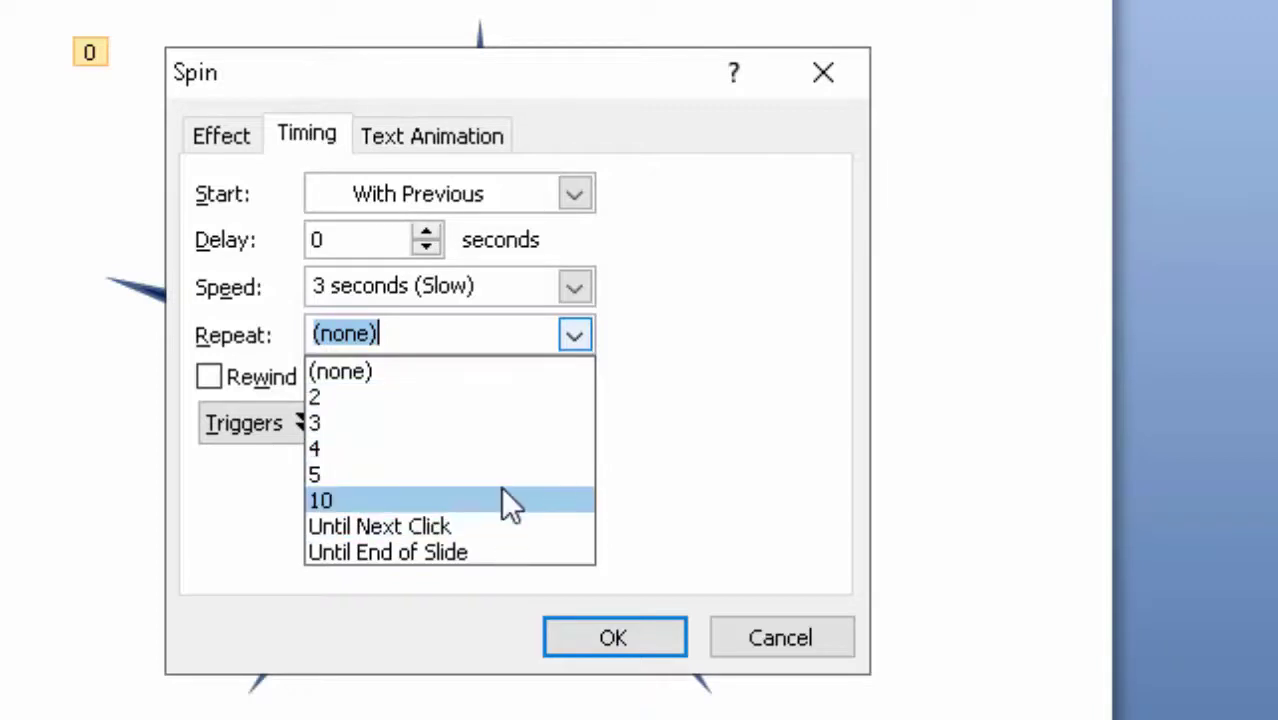
click(499, 538)
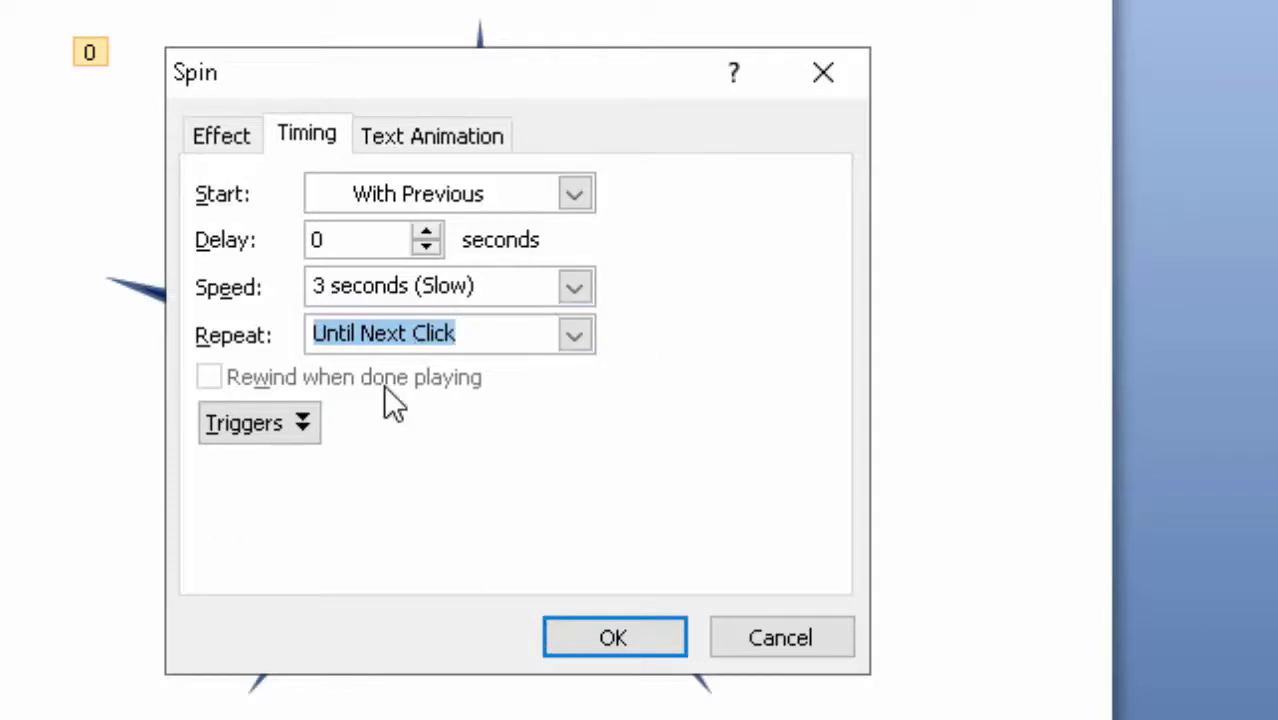
click(660, 645)
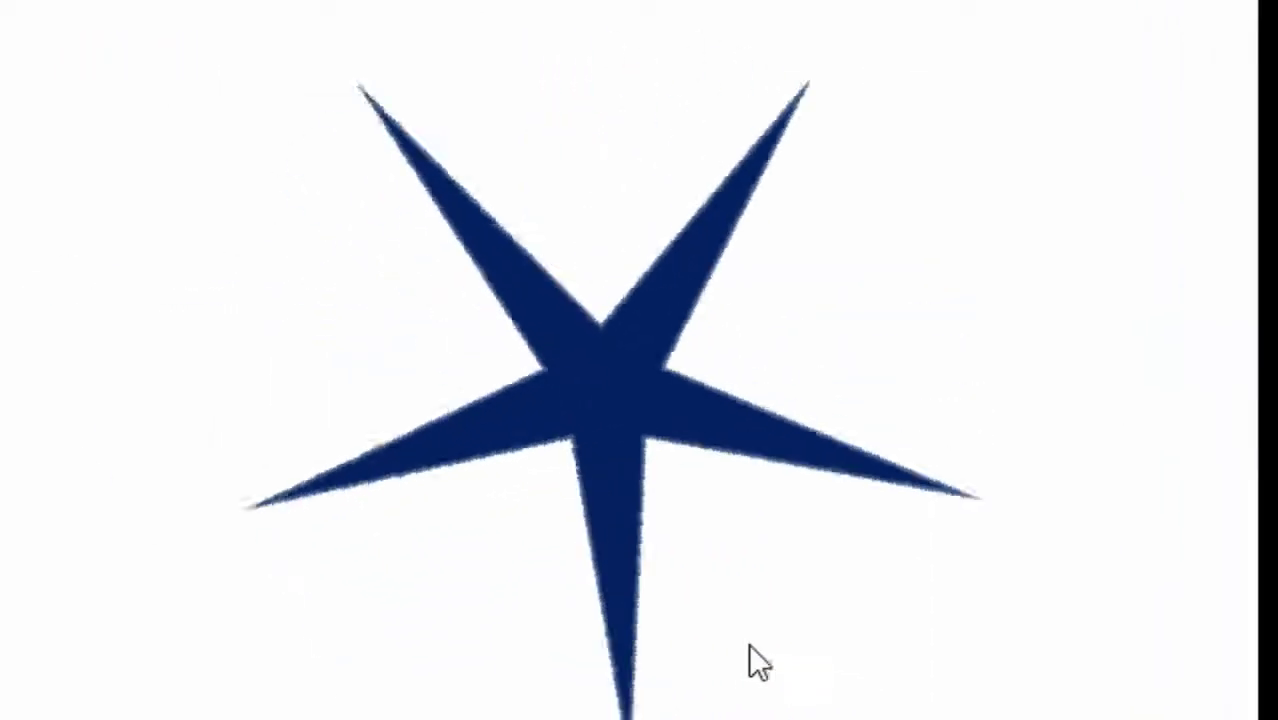